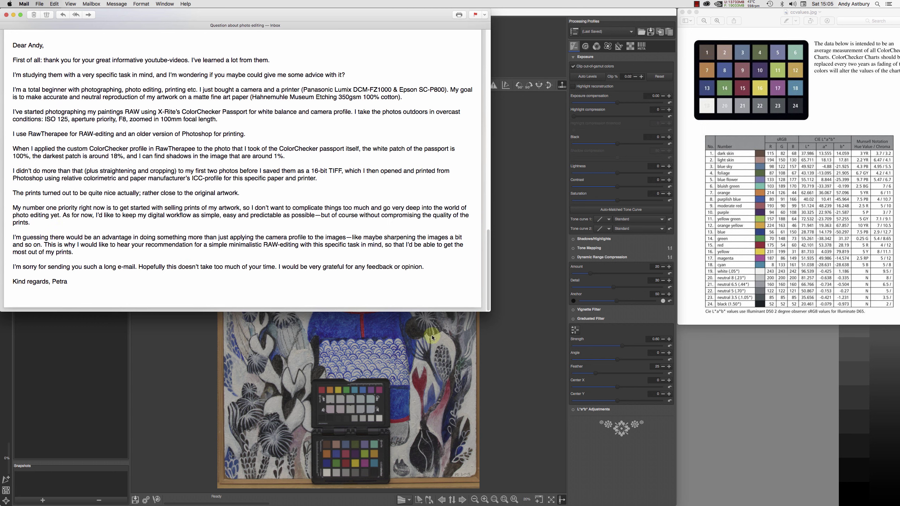
# Switch to RawTherapee, view P1020854.RW2 without the colour chart, and return to P1020852.RW2 with the ColorChecker.
pyautogui.click(530, 297)
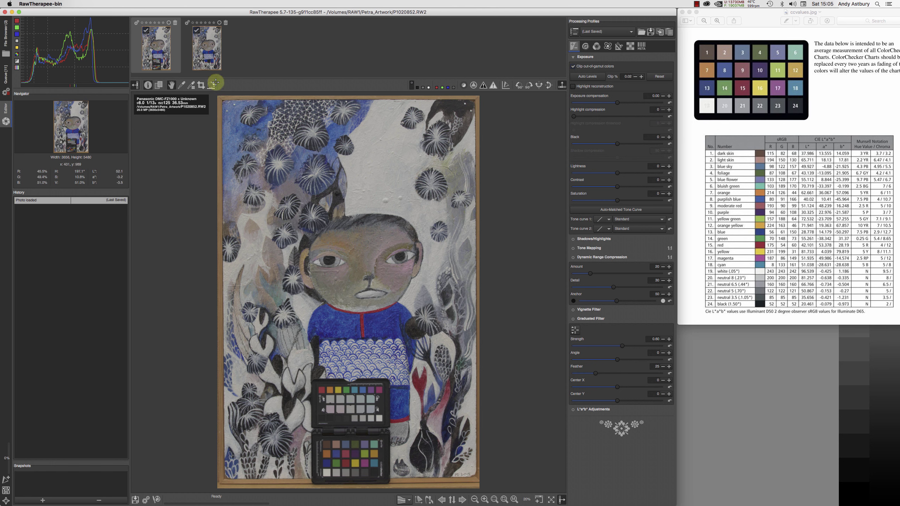
pyautogui.click(198, 50)
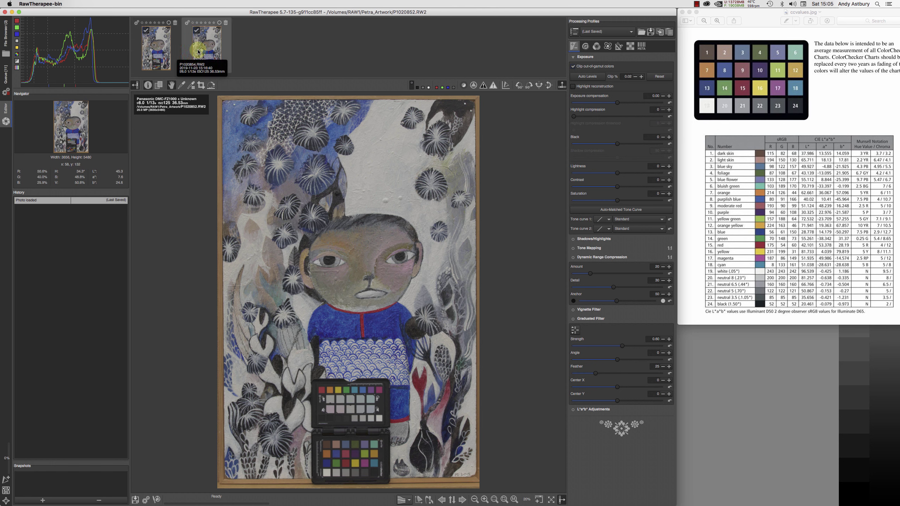
pyautogui.doubleClick(198, 51)
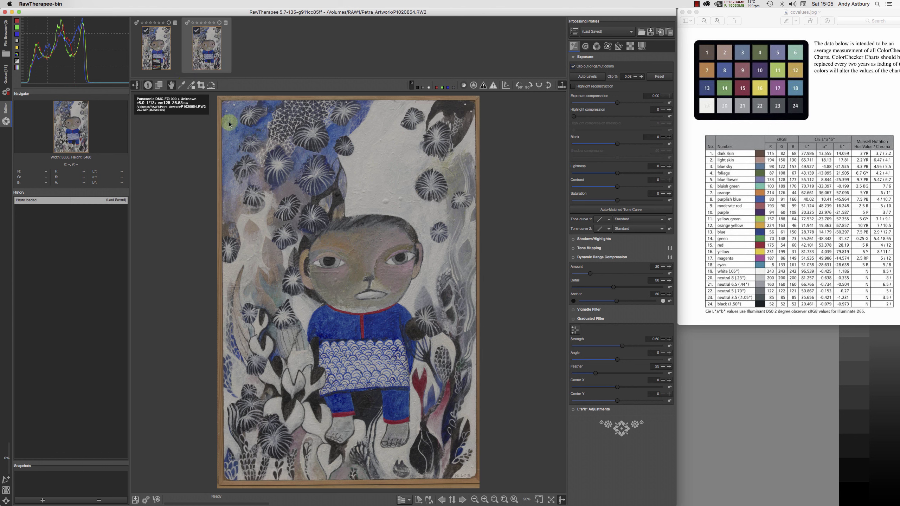
pyautogui.doubleClick(156, 40)
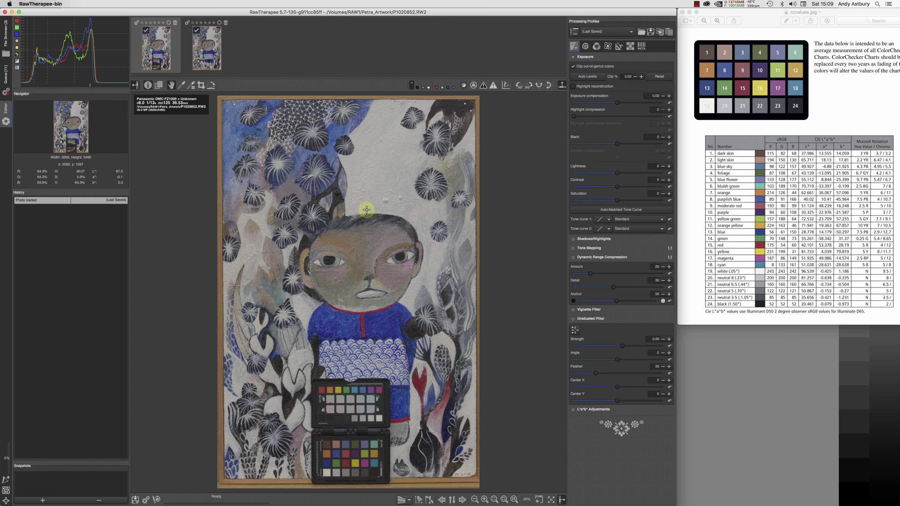
# Raise the exposure compensation of P1020852.RW2 to 1.00, checking the Lab lightness of the ColorChecker's white patch against the reference table.
pyautogui.click(669, 96)
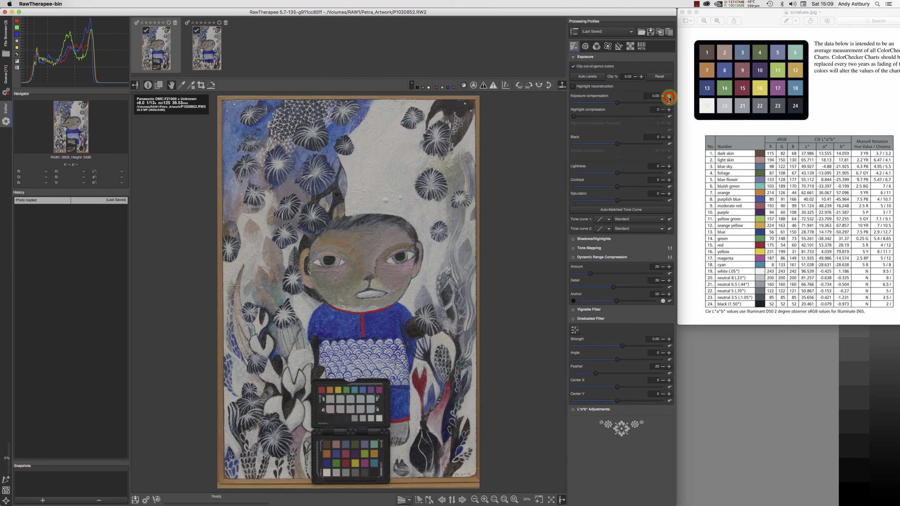
pyautogui.click(669, 96)
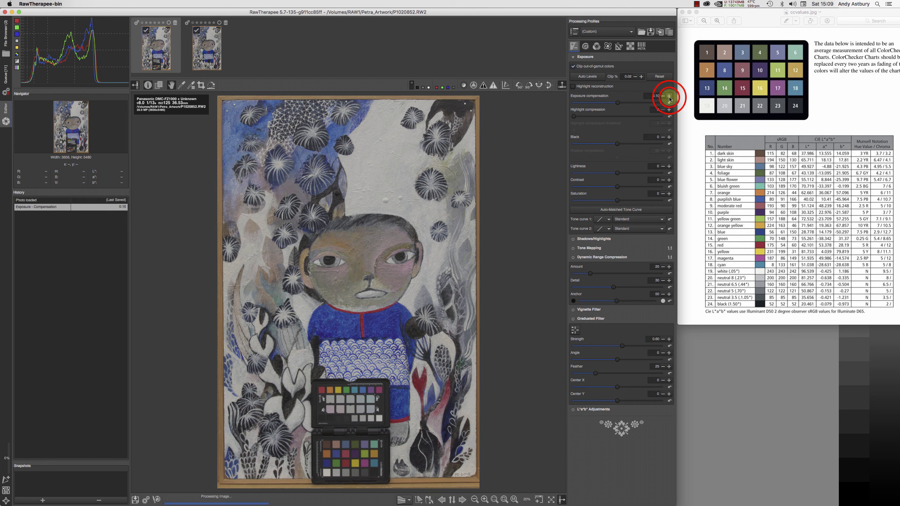
pyautogui.click(669, 96)
pyautogui.click(669, 96)
pyautogui.click(669, 96)
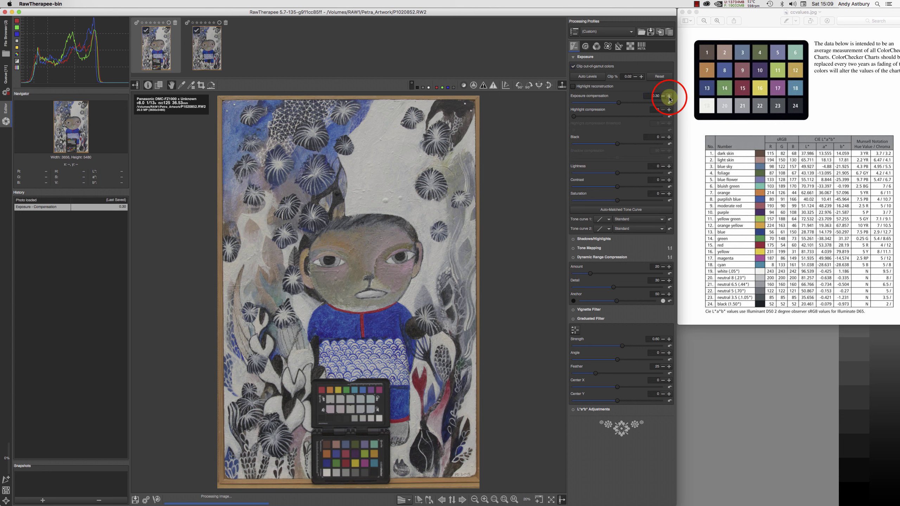
pyautogui.click(669, 96)
pyautogui.click(669, 96)
pyautogui.click(669, 96)
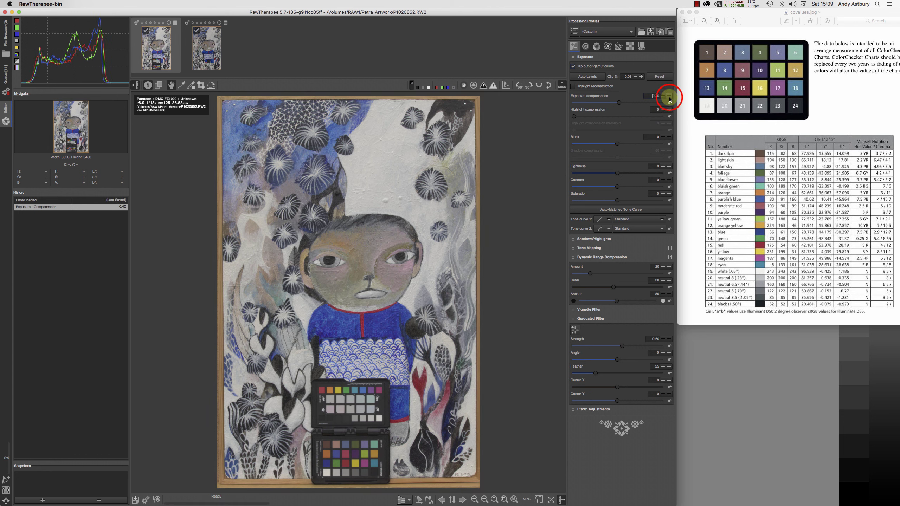
pyautogui.click(669, 96)
pyautogui.click(670, 96)
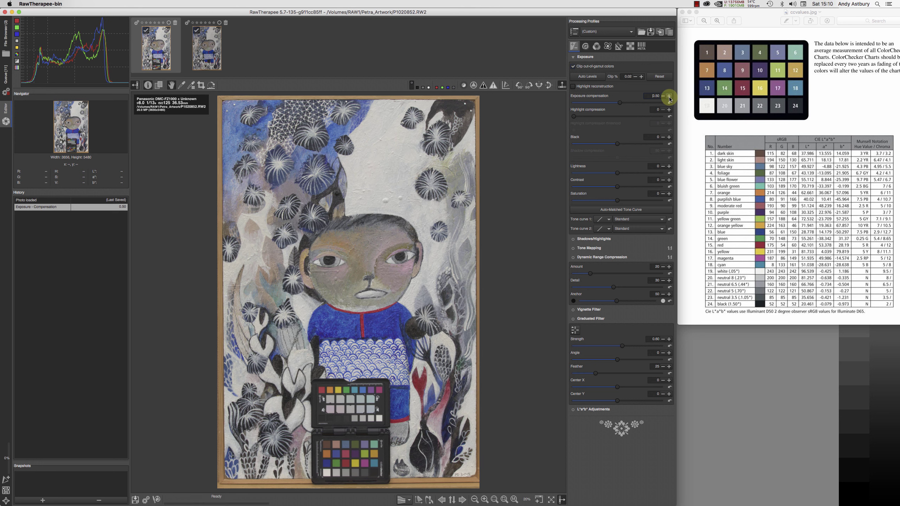
pyautogui.click(669, 96)
pyautogui.click(669, 96)
pyautogui.click(669, 96)
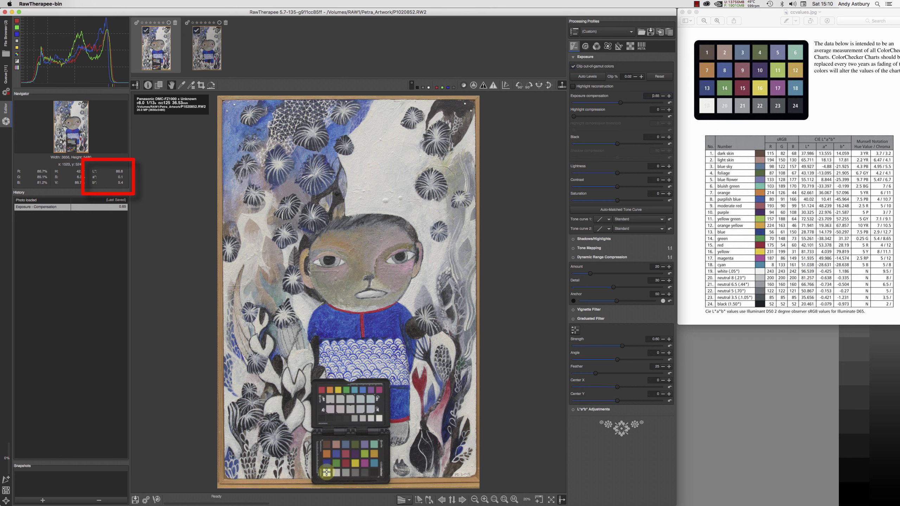
pyautogui.click(669, 96)
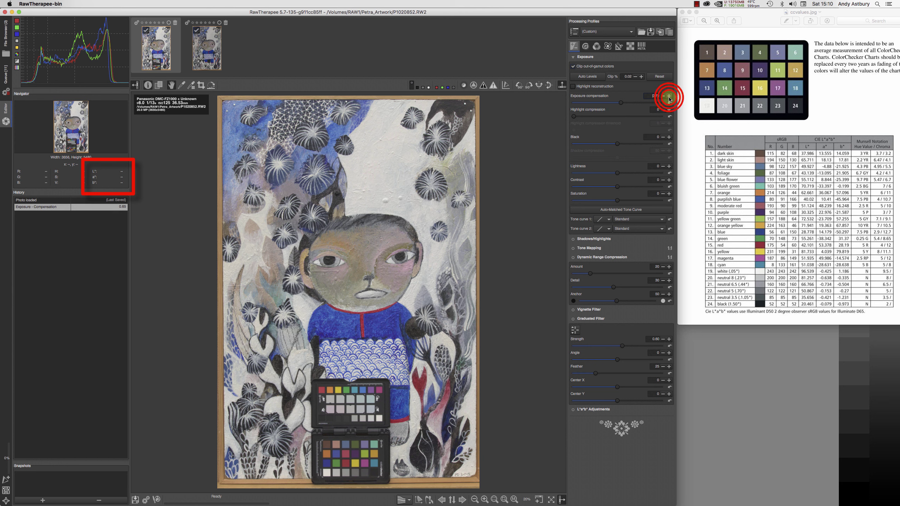
pyautogui.click(669, 96)
pyautogui.click(669, 96)
pyautogui.click(669, 96)
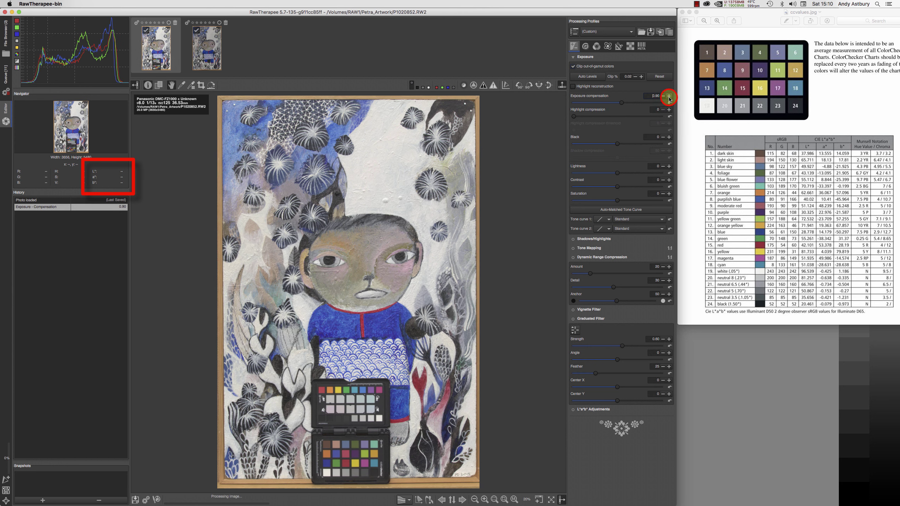
pyautogui.click(669, 96)
pyautogui.click(669, 96)
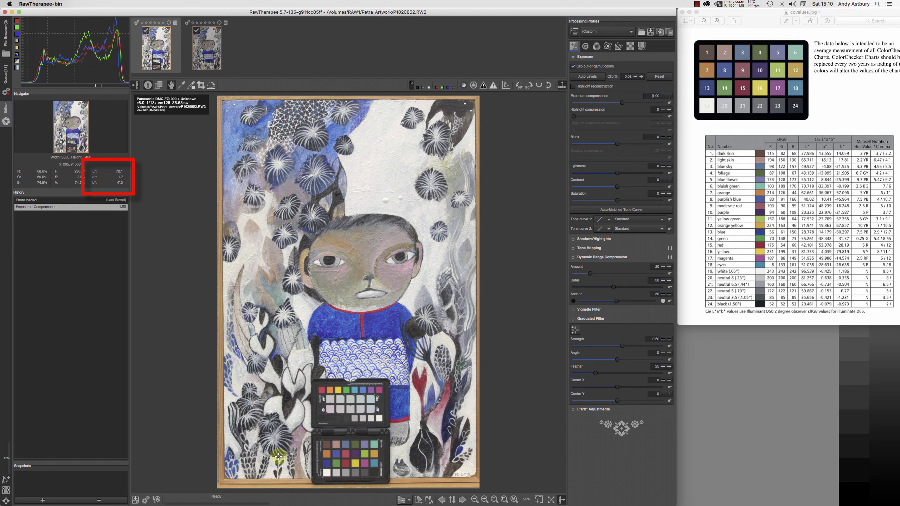
# Check the white patch more closely and fine-tune the exposure compensation to 1.03.
pyautogui.scroll(1, 326, 472)
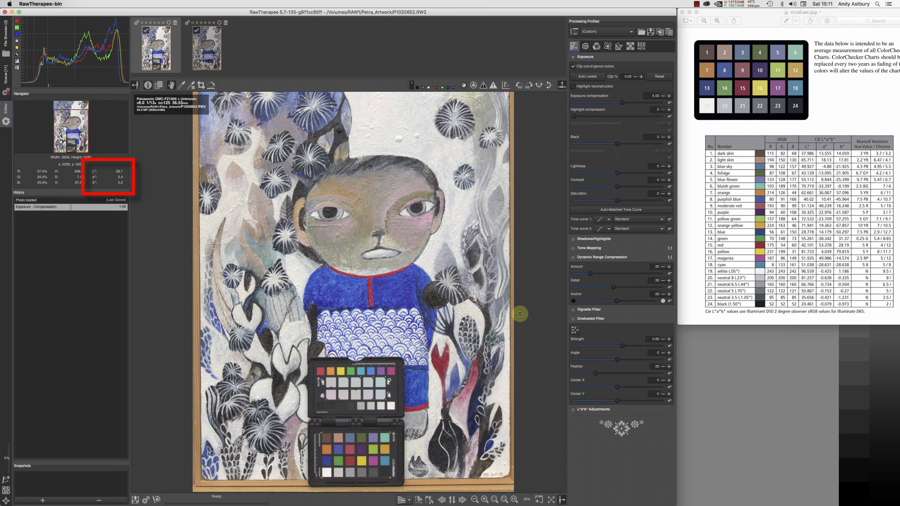
pyautogui.click(669, 96)
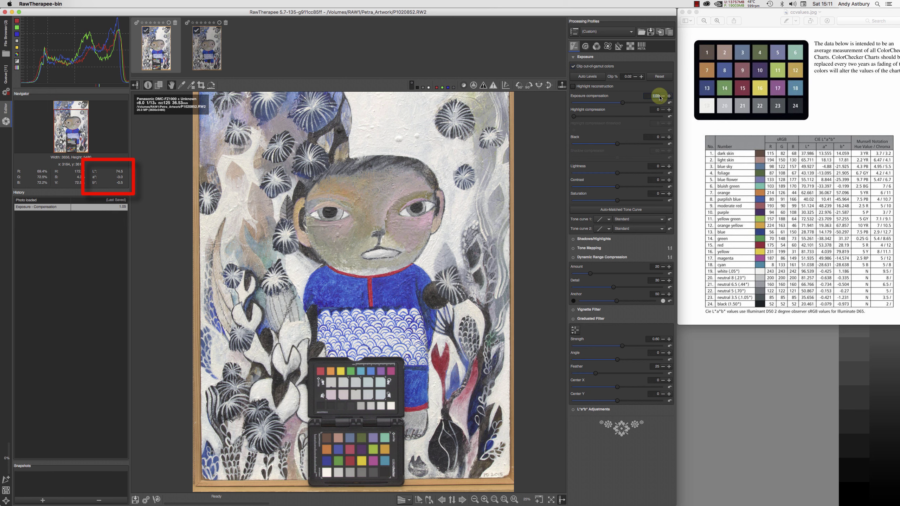
pyautogui.write('1.03')
pyautogui.press('Return')
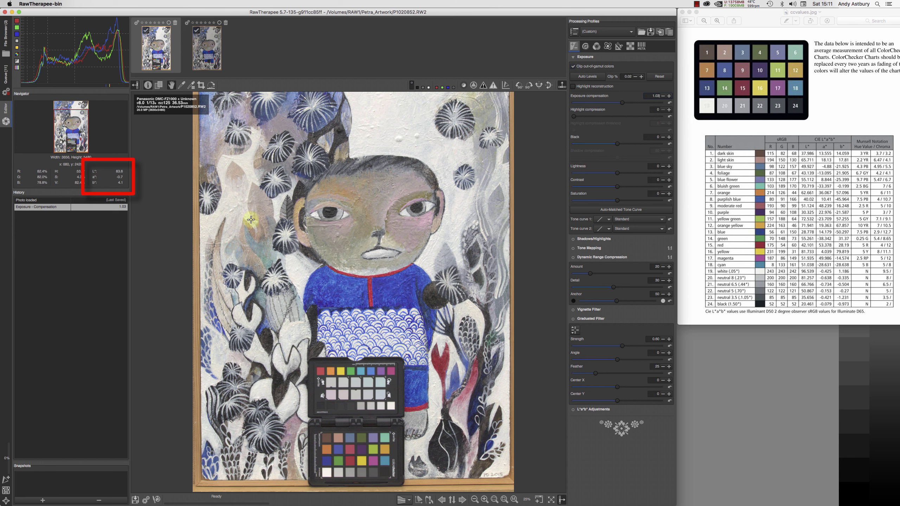
# Set a custom white balance by sampling the neutral 6.5 grey patch (number 21) on the ColorChecker.
pyautogui.click(181, 87)
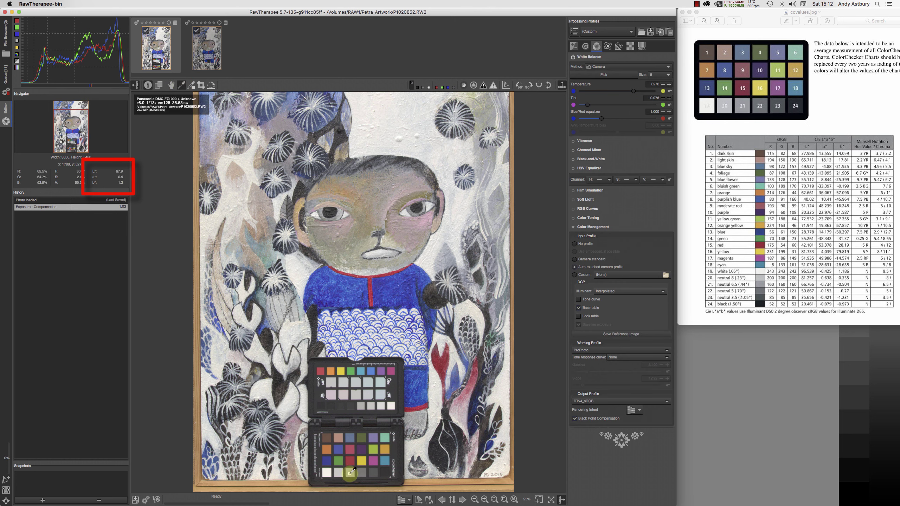
pyautogui.click(351, 473)
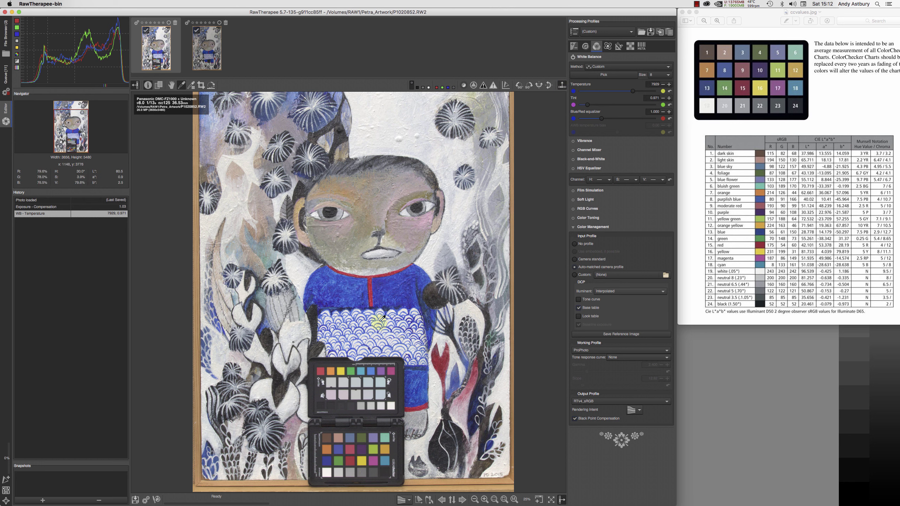
pyautogui.click(375, 370)
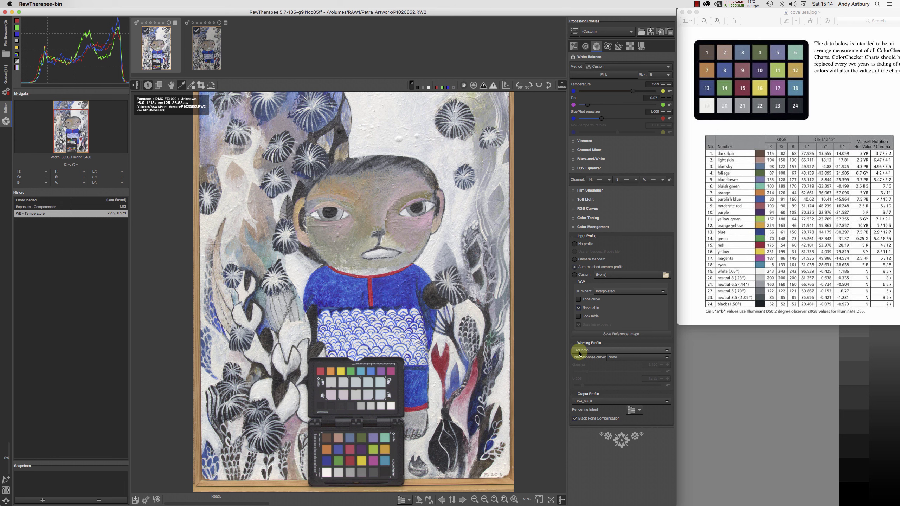
# Set the output profile in Color Management to ProPhoto.
pyautogui.click(589, 402)
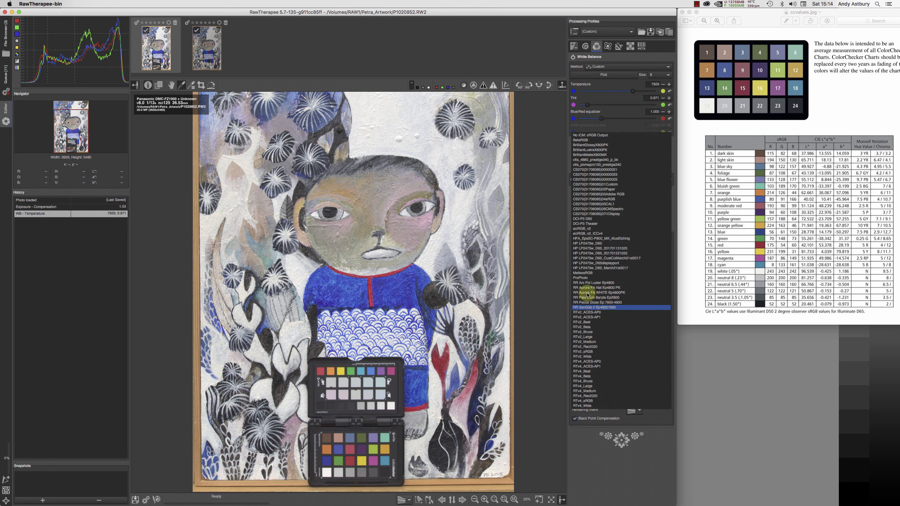
pyautogui.click(583, 278)
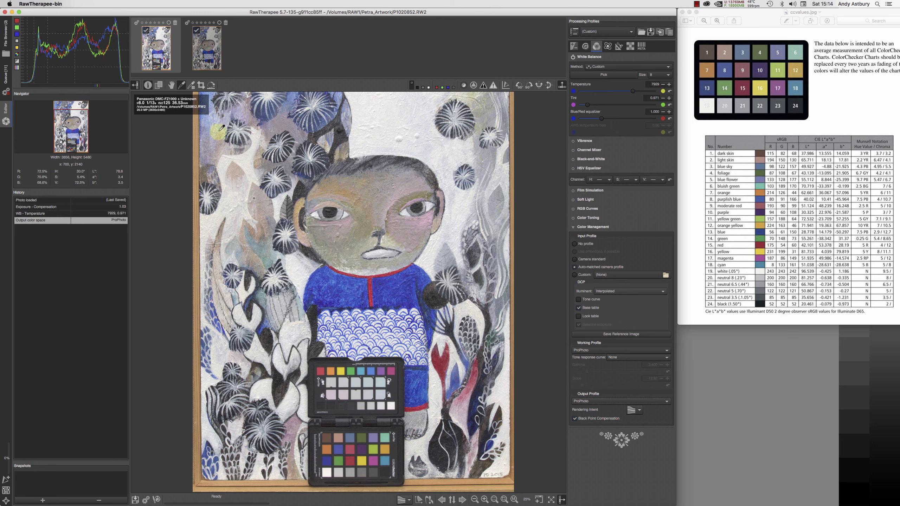
# Copy the processing profile from P1020852.RW2 and paste it in full onto P1020854.RW2.
pyautogui.rightClick(158, 50)
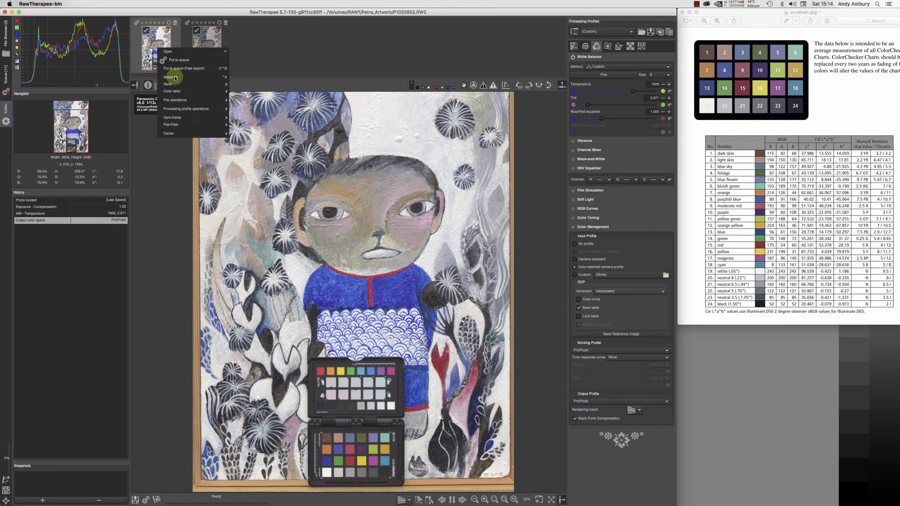
pyautogui.moveTo(184, 113)
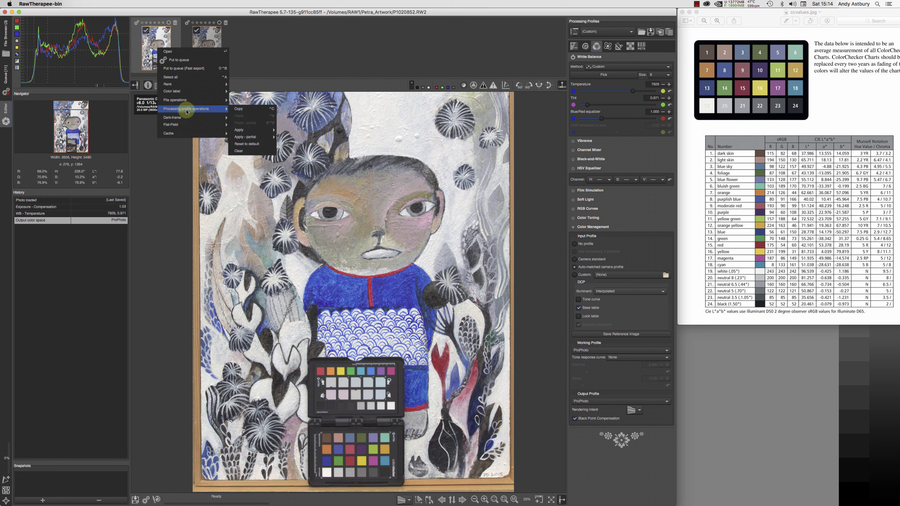
pyautogui.click(238, 108)
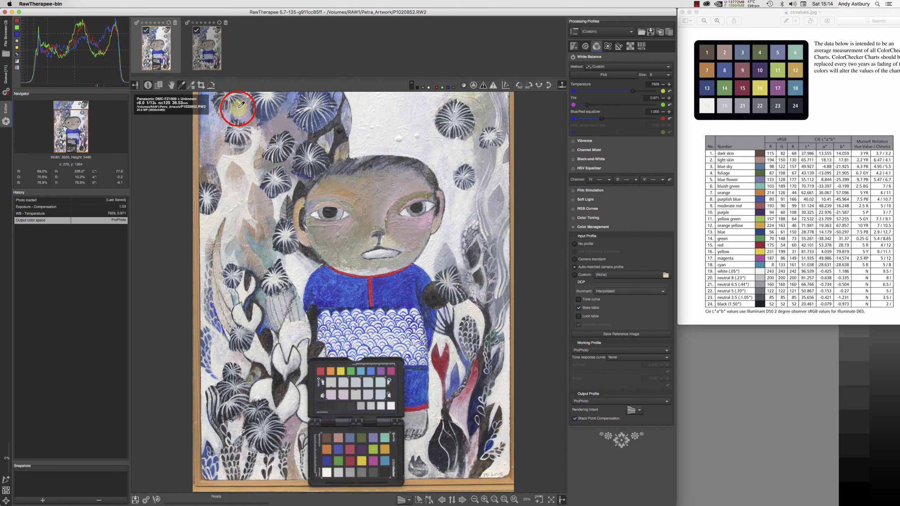
pyautogui.click(207, 40)
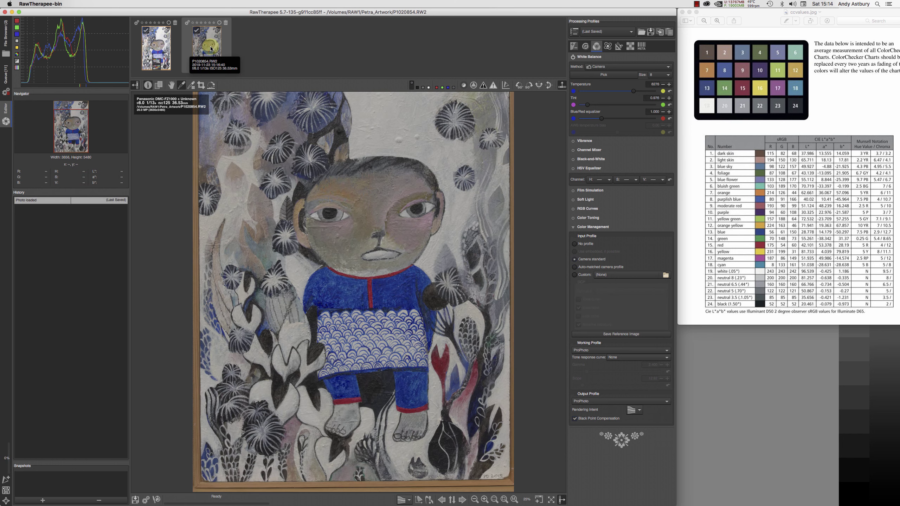
pyautogui.rightClick(210, 49)
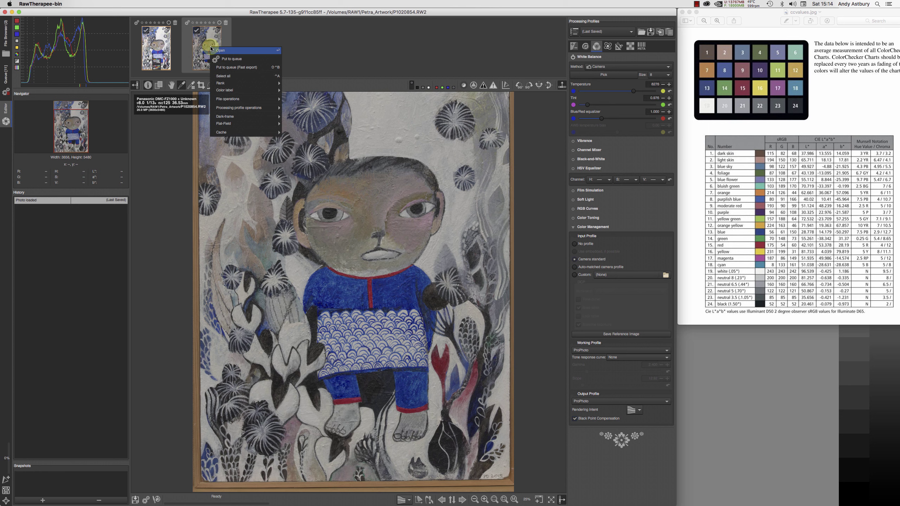
pyautogui.moveTo(228, 110)
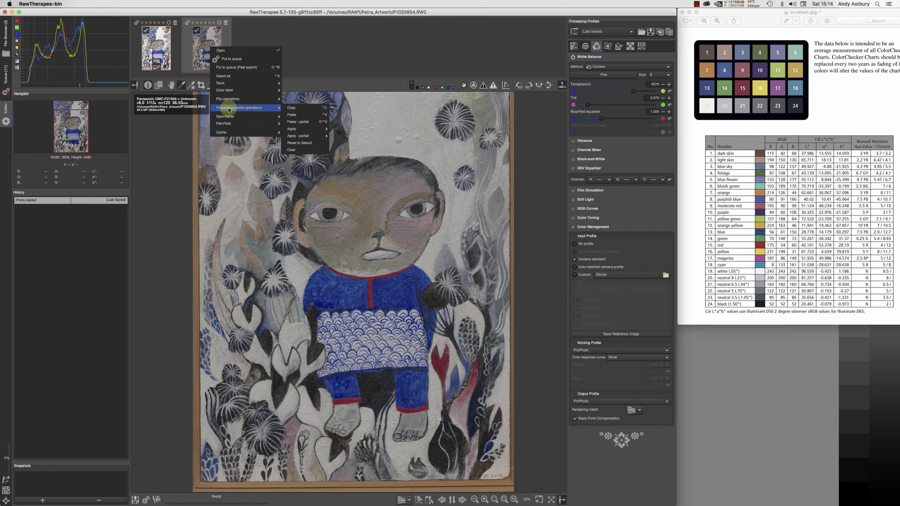
pyautogui.click(297, 115)
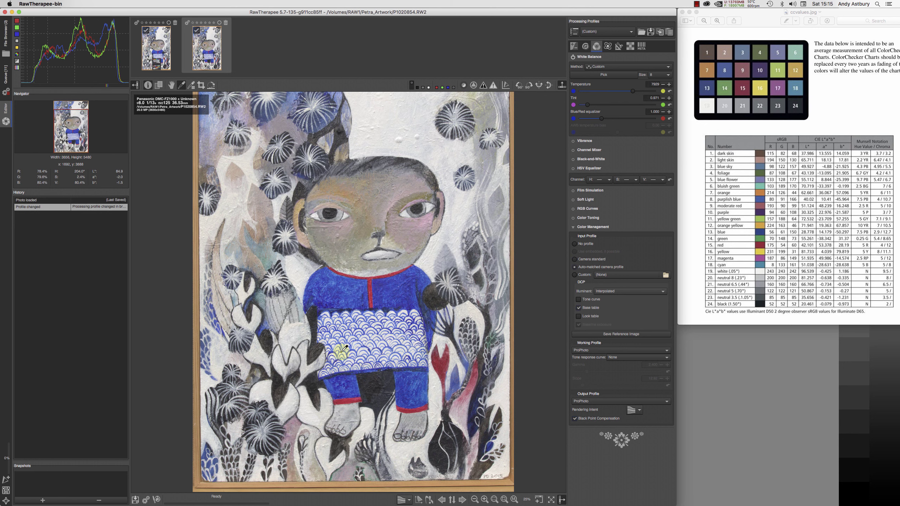
# Save P1020854 immediately as an uncompressed 16-bit TIFF in the artwork folder, including its processing parameters.
pyautogui.click(136, 500)
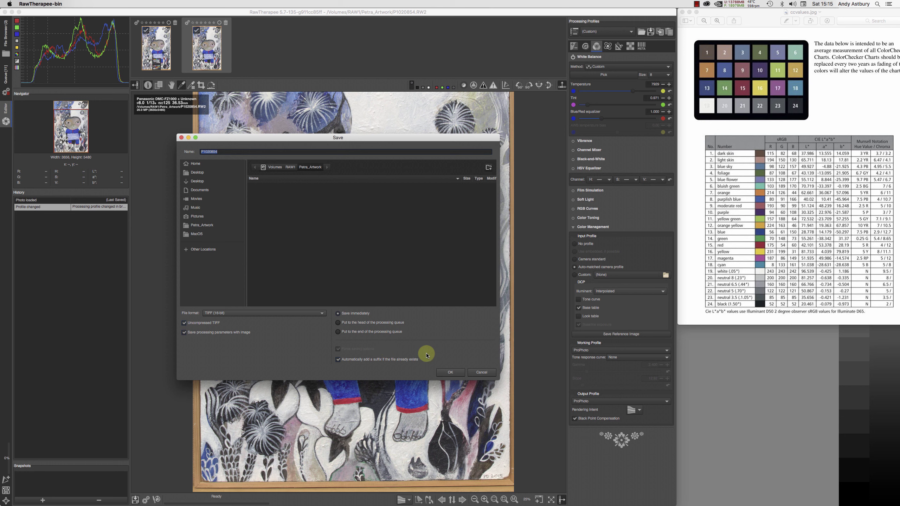
pyautogui.click(451, 373)
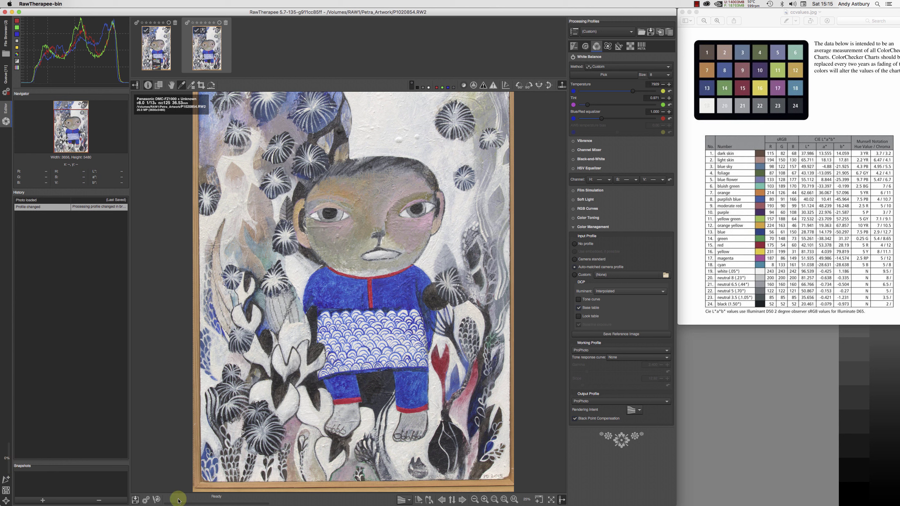
# Switch to Finder and open the artwork folder on the RAW1 drive.
pyautogui.moveTo(305, 505)
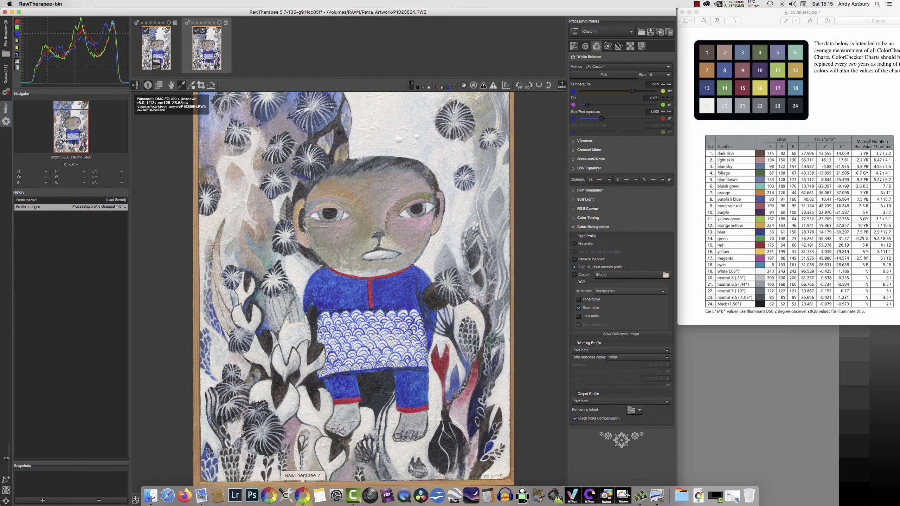
pyautogui.click(151, 497)
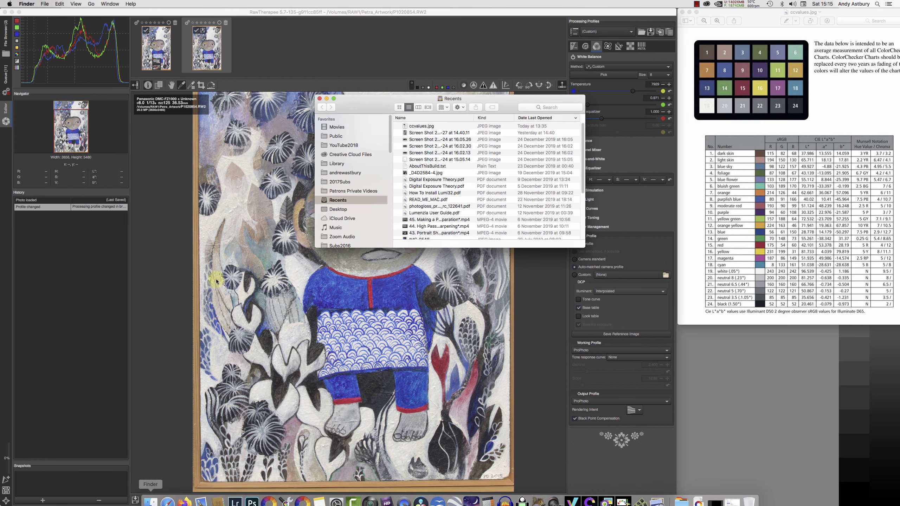
pyautogui.click(392, 142)
pyautogui.moveTo(392, 142); pyautogui.dragTo(373, 201)
pyautogui.scroll(-3, 374, 202)
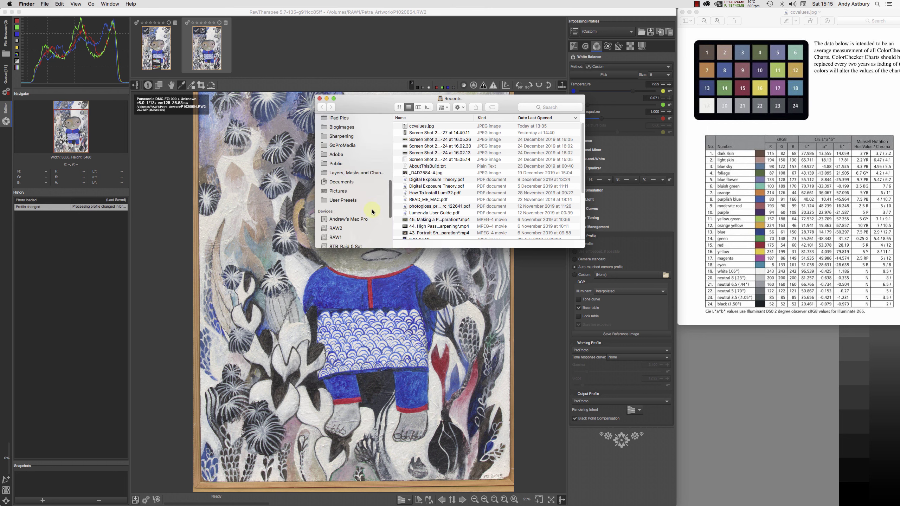
pyautogui.click(343, 221)
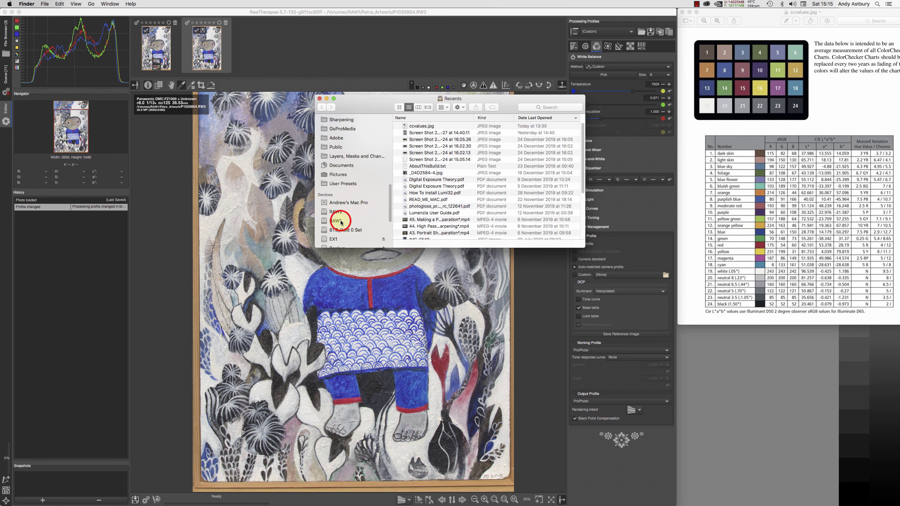
pyautogui.click(436, 127)
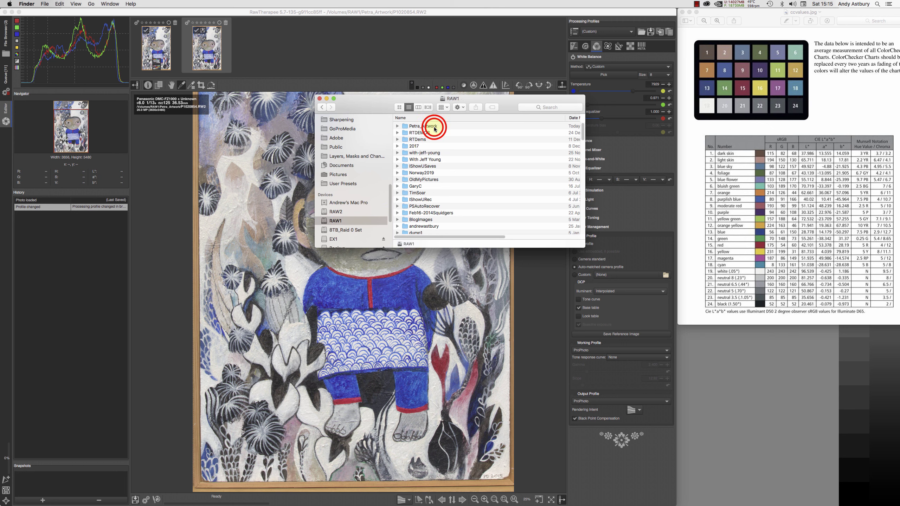
pyautogui.doubleClick(436, 127)
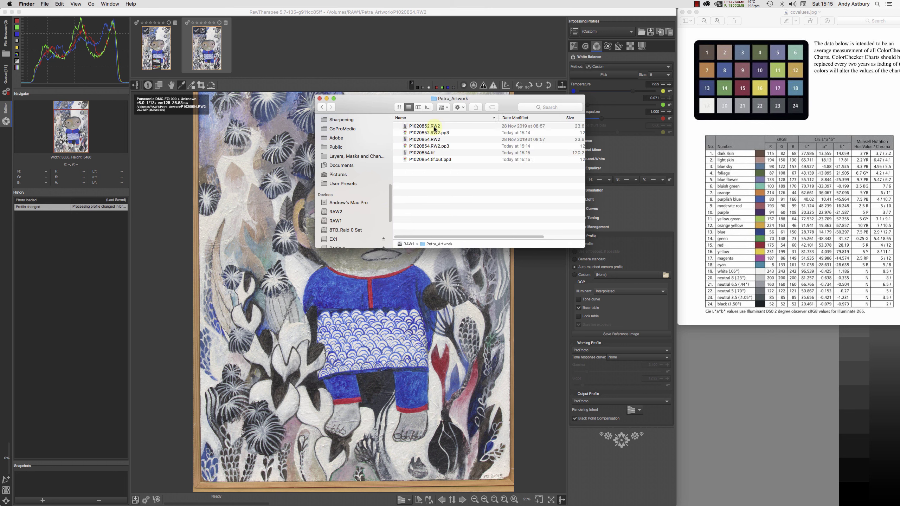
# Open the exported P1020854.tif in Photoshop.
pyautogui.click(428, 154)
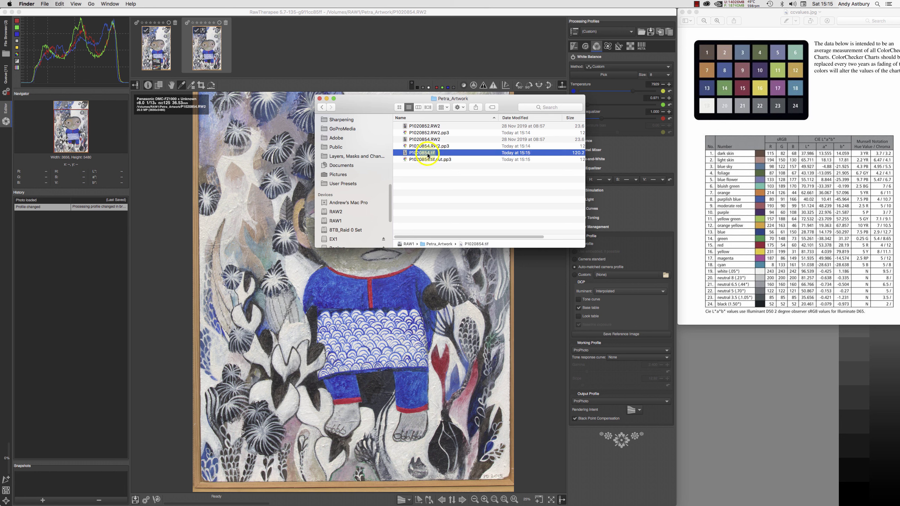
pyautogui.rightClick(427, 155)
pyautogui.moveTo(438, 163)
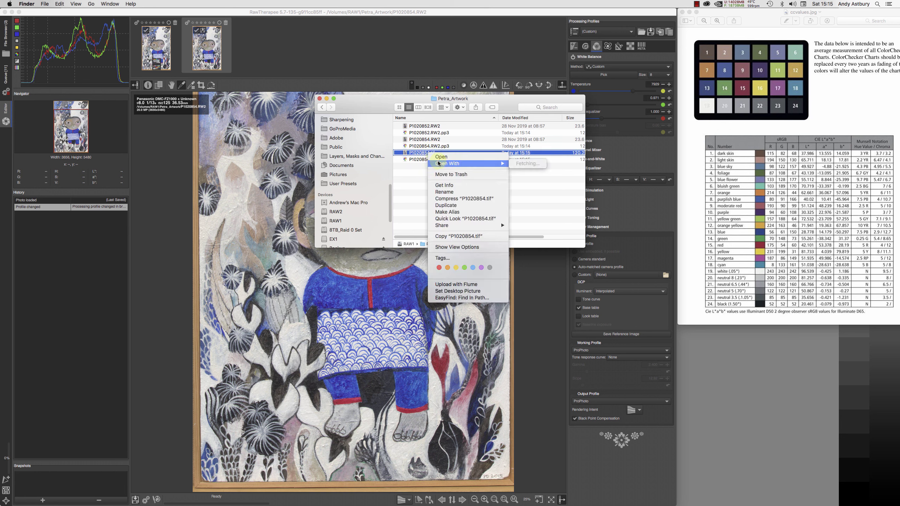
pyautogui.click(537, 178)
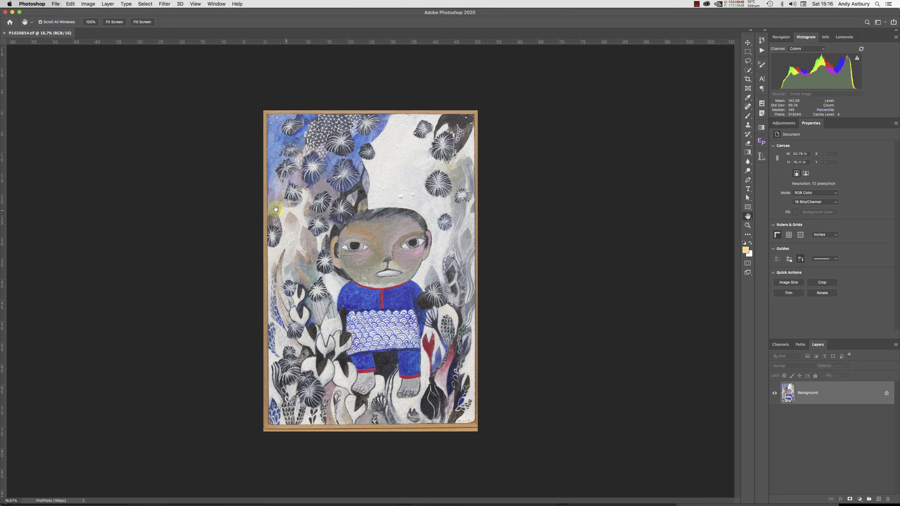
# Set the image resolution to 360 pixels/inch without resampling.
pyautogui.click(87, 4)
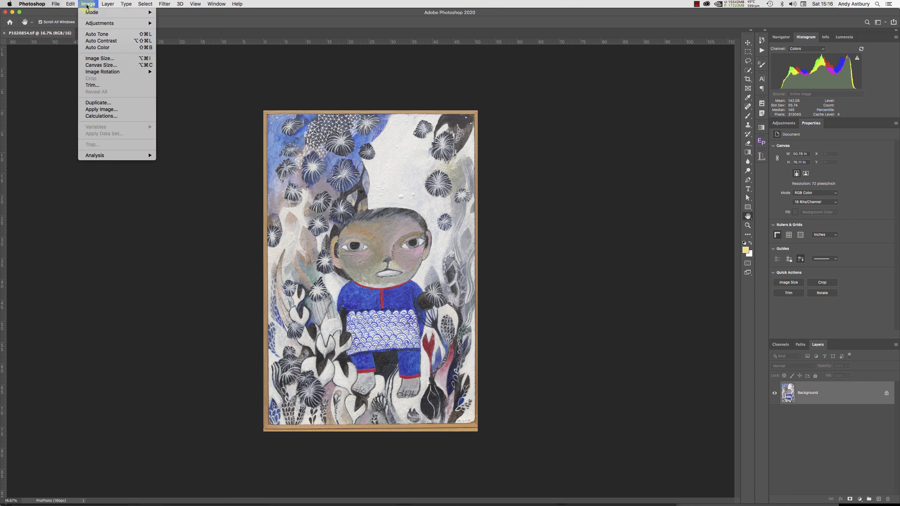
pyautogui.click(93, 57)
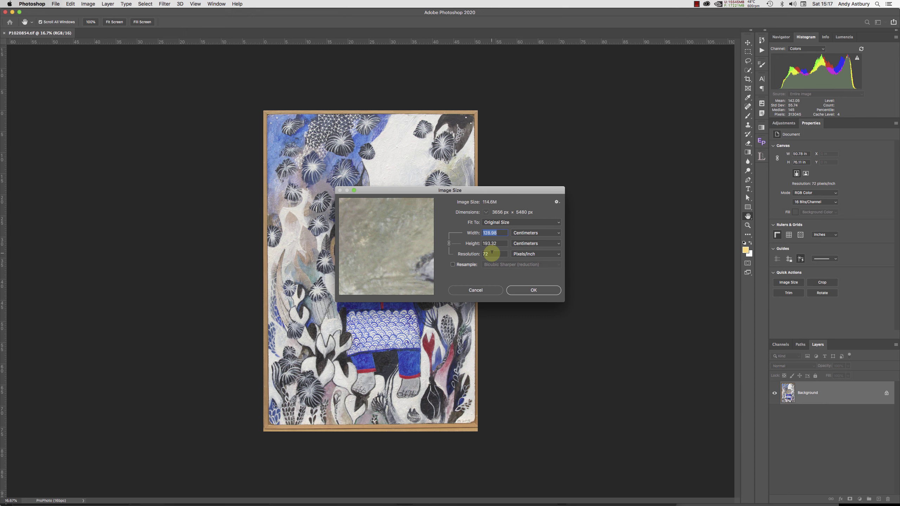
pyautogui.moveTo(492, 252); pyautogui.dragTo(487, 251)
pyautogui.write('360')
pyautogui.click(527, 291)
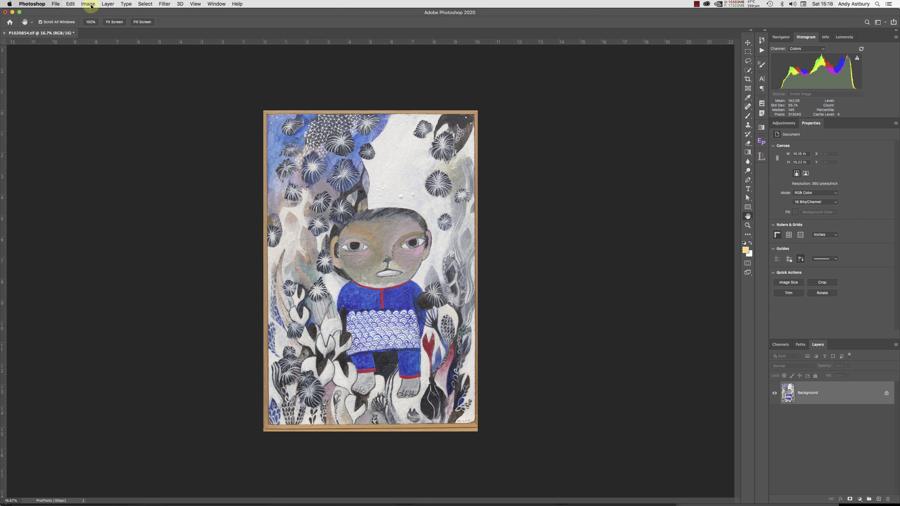
# Compare the conversion preview on and off, and convert the image to sRGB IEC61966-2.1 using Adobe (ACE), Relative Colorimetric and black point compensation.
pyautogui.click(90, 5)
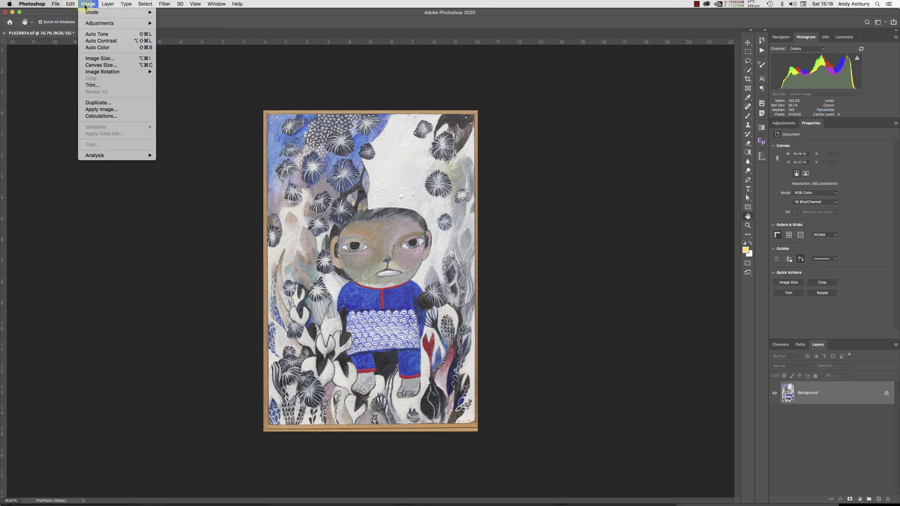
pyautogui.moveTo(75, 6)
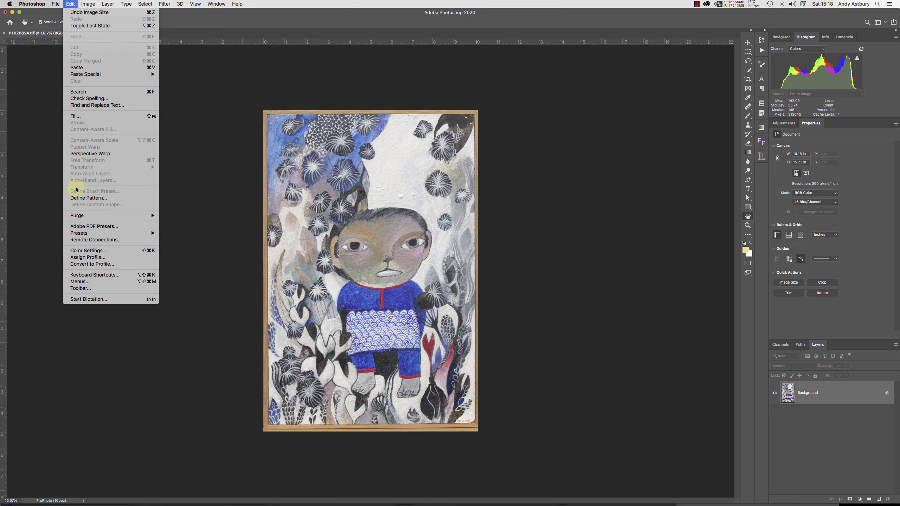
pyautogui.click(78, 266)
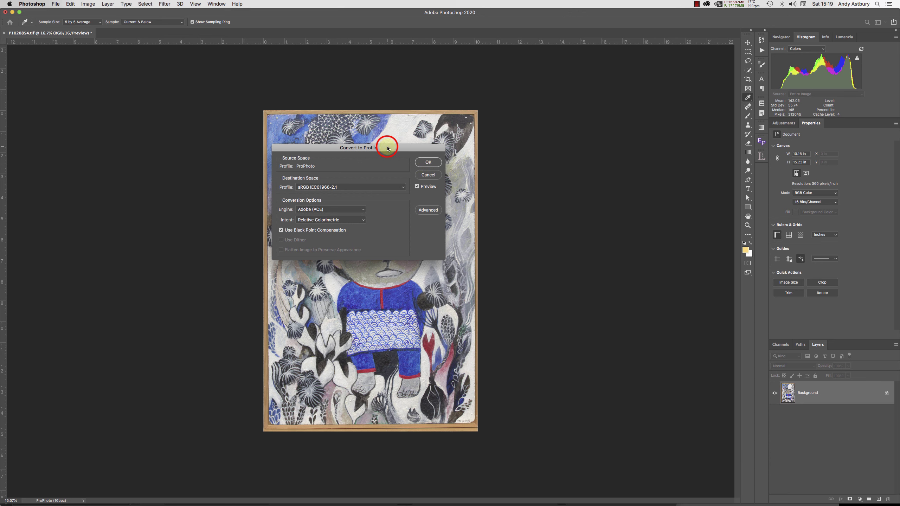
pyautogui.moveTo(391, 146); pyautogui.dragTo(609, 126)
pyautogui.click(634, 166)
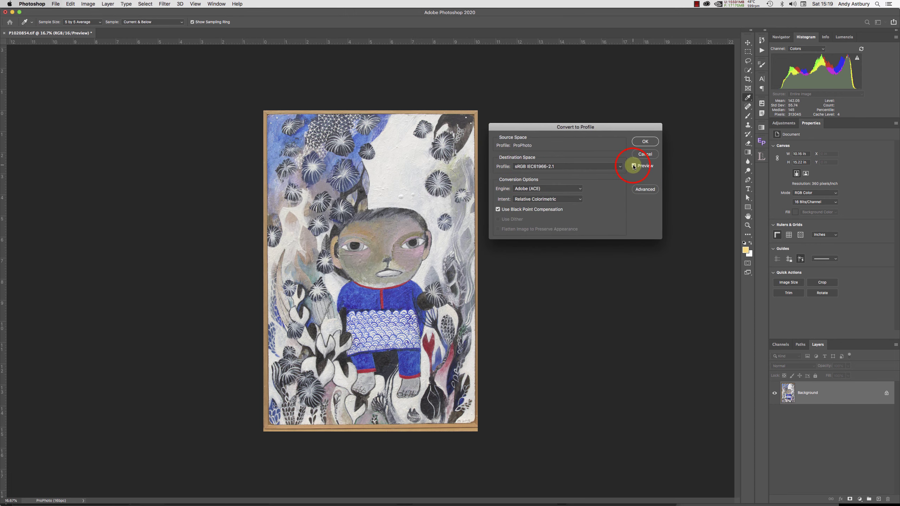
pyautogui.click(634, 166)
pyautogui.click(634, 166)
pyautogui.click(633, 166)
pyautogui.click(634, 166)
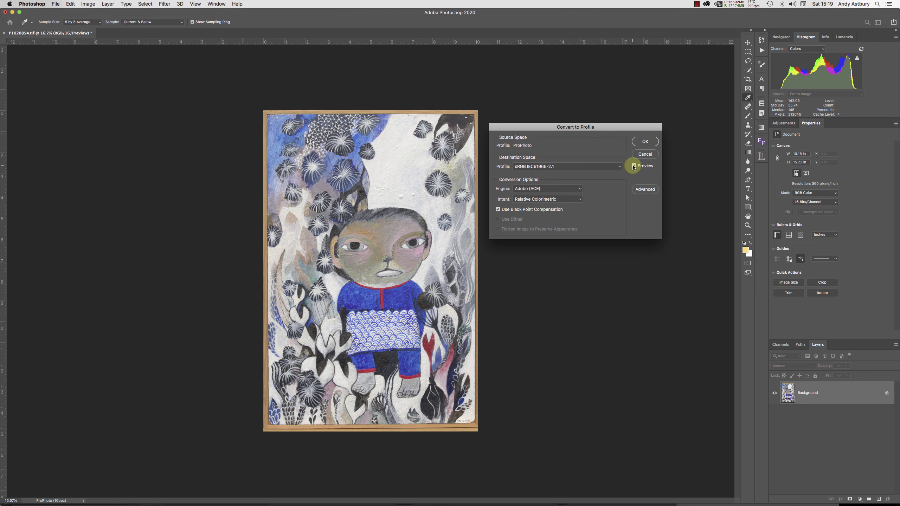
pyautogui.click(644, 141)
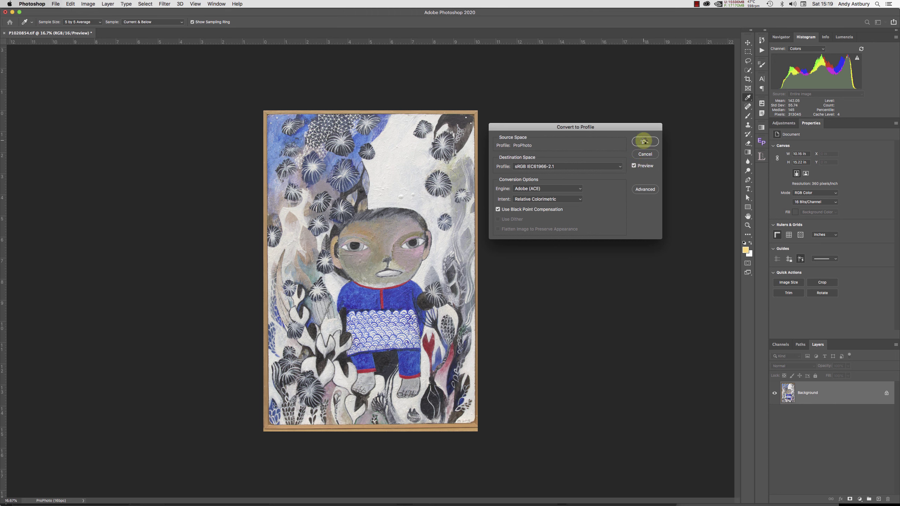
pyautogui.press('h')
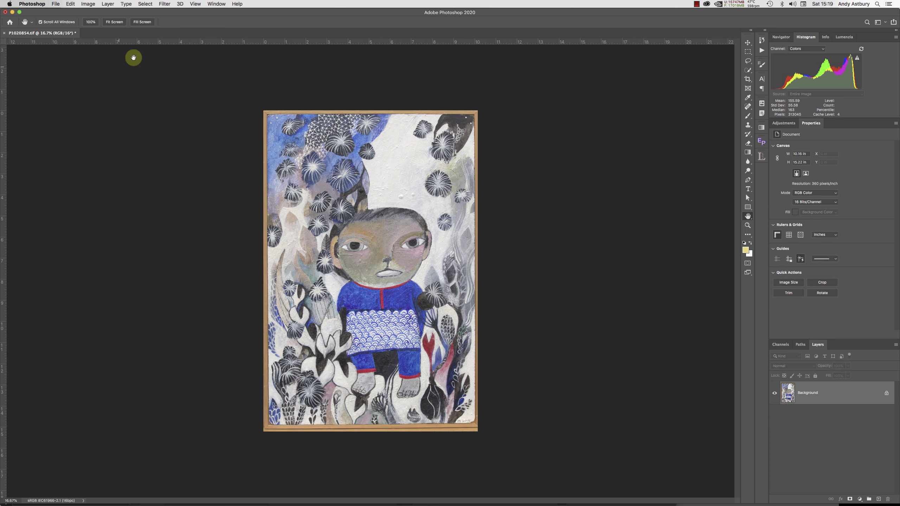
# Set up a custom soft proof that simulates the HFA_EpsSC-P800_MK_MusEtching paper profile.
pyautogui.click(194, 4)
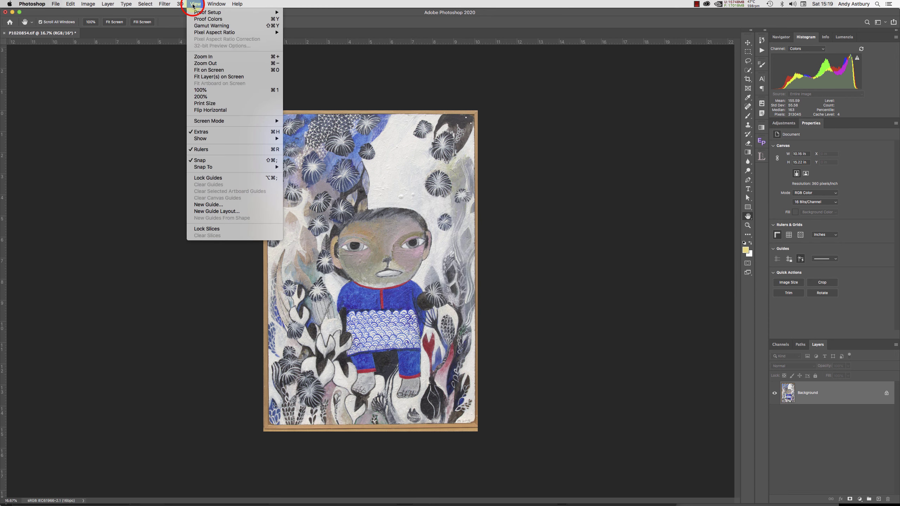
pyautogui.moveTo(196, 14)
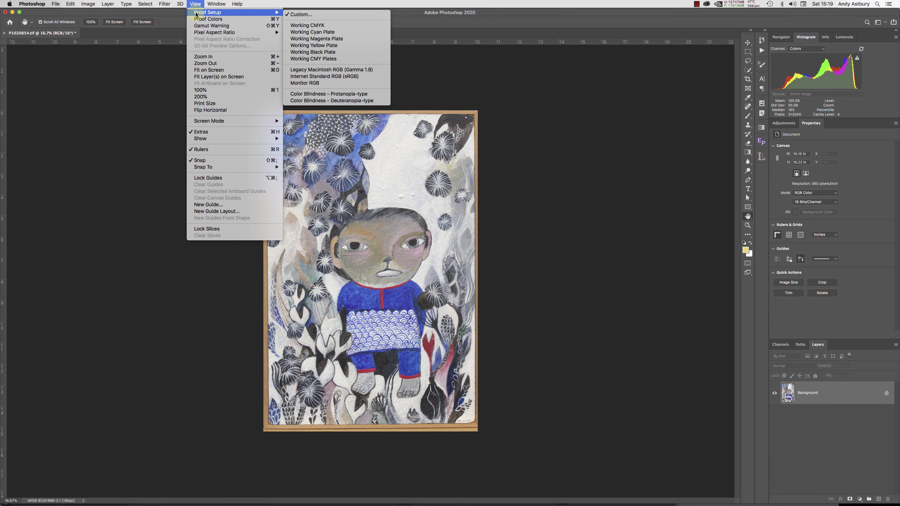
pyautogui.click(302, 14)
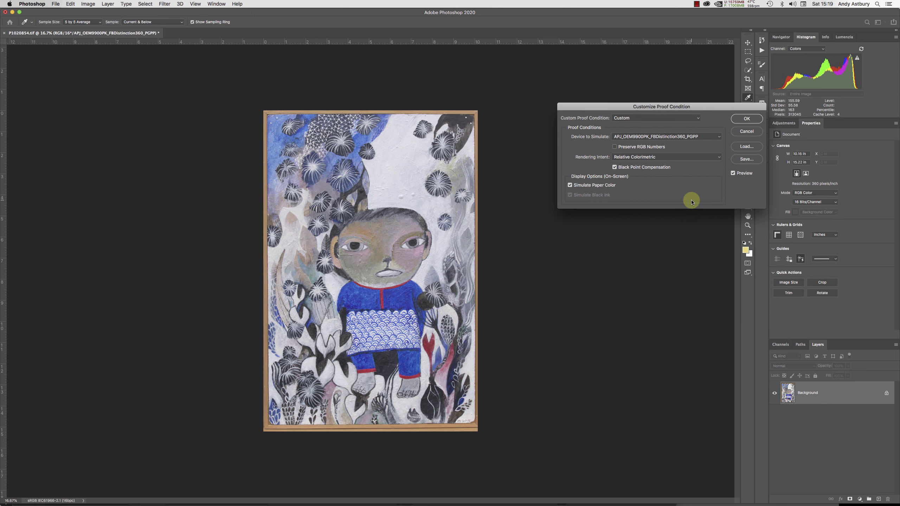
pyautogui.click(720, 138)
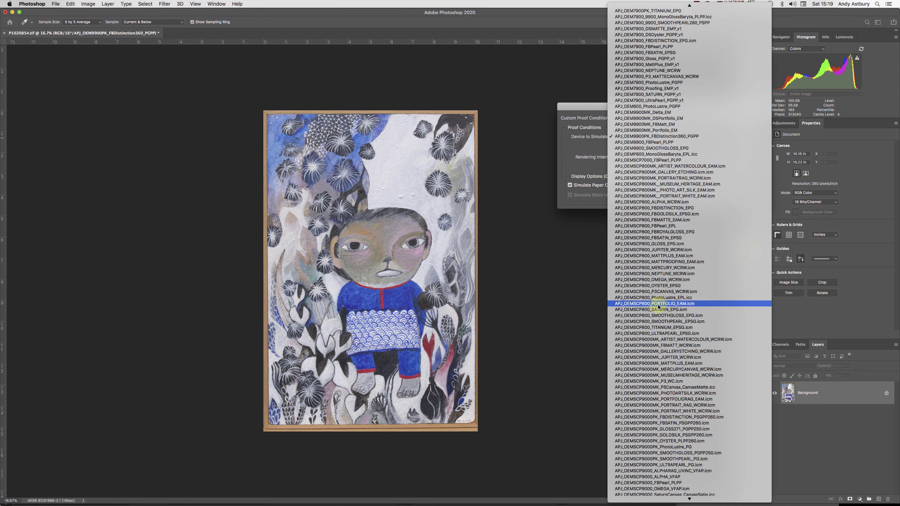
pyautogui.moveTo(625, 504)
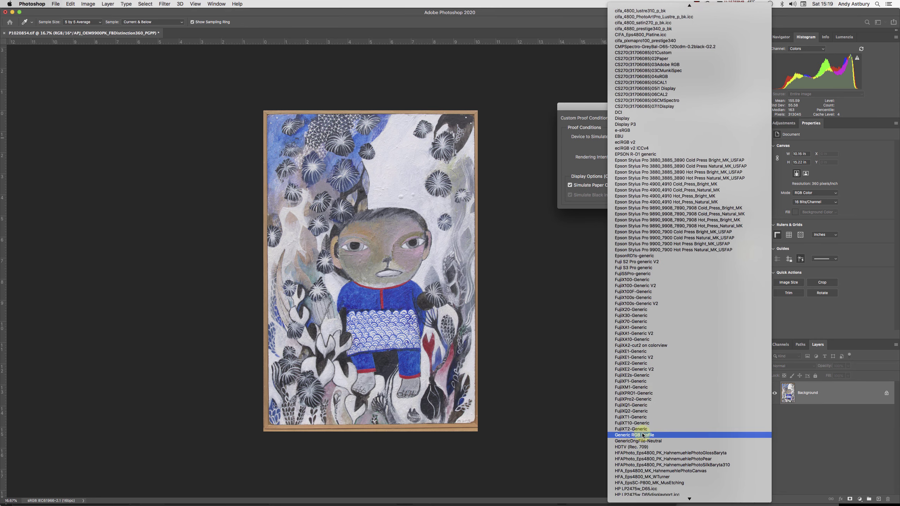
pyautogui.click(657, 483)
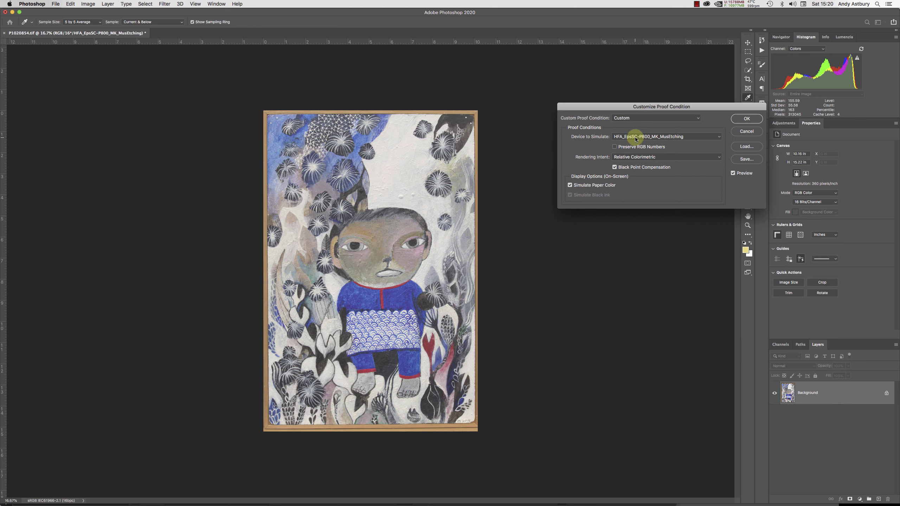
# Compare the artwork with and without the soft-proof preview to judge how the paper profile affects its colours and contrast.
pyautogui.click(733, 173)
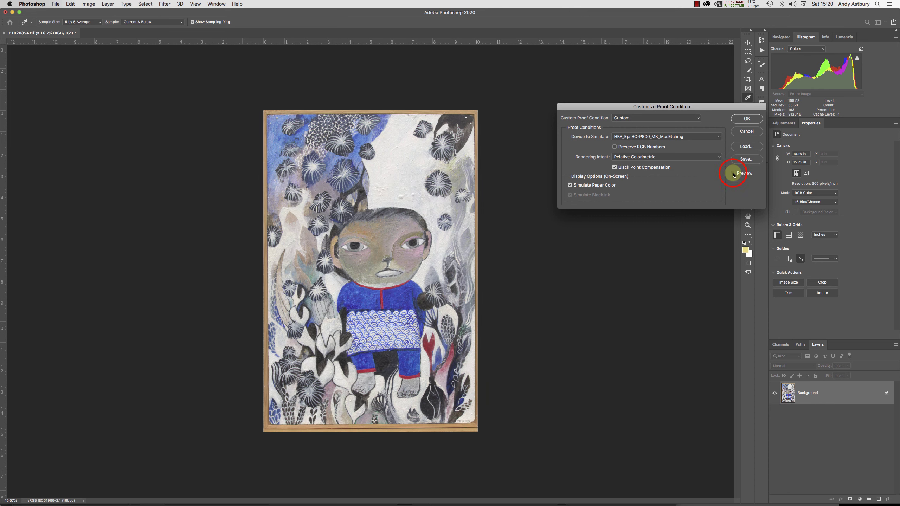
pyautogui.click(733, 173)
pyautogui.click(734, 173)
pyautogui.click(733, 173)
pyautogui.click(733, 173)
pyautogui.click(733, 173)
pyautogui.click(733, 173)
pyautogui.click(733, 173)
pyautogui.click(733, 173)
pyautogui.click(734, 173)
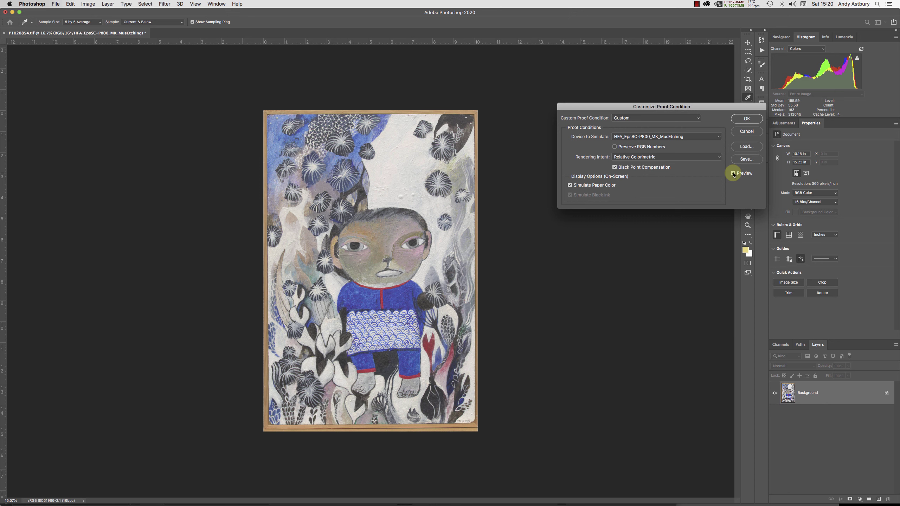
pyautogui.click(733, 173)
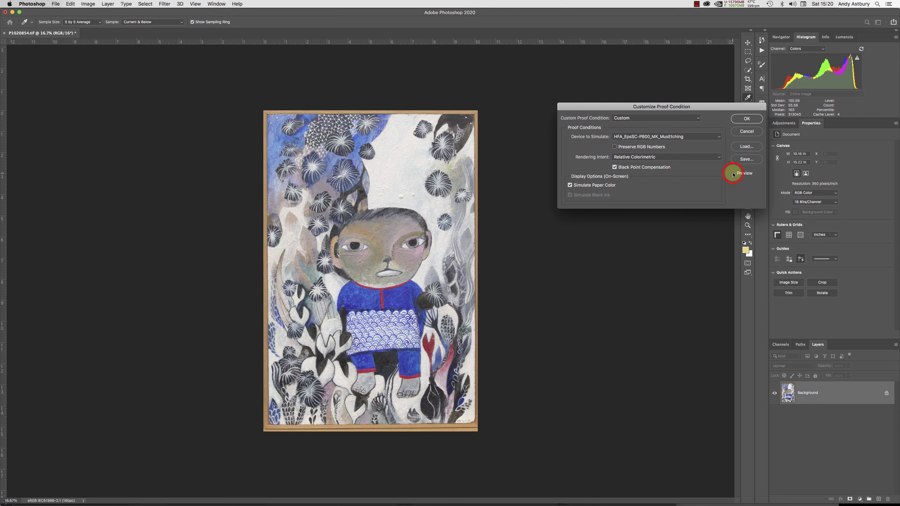
pyautogui.click(733, 173)
pyautogui.click(733, 173)
# Compare the soft proof with and without Black Point Compensation, and apply the proof condition with it enabled.
pyautogui.click(615, 168)
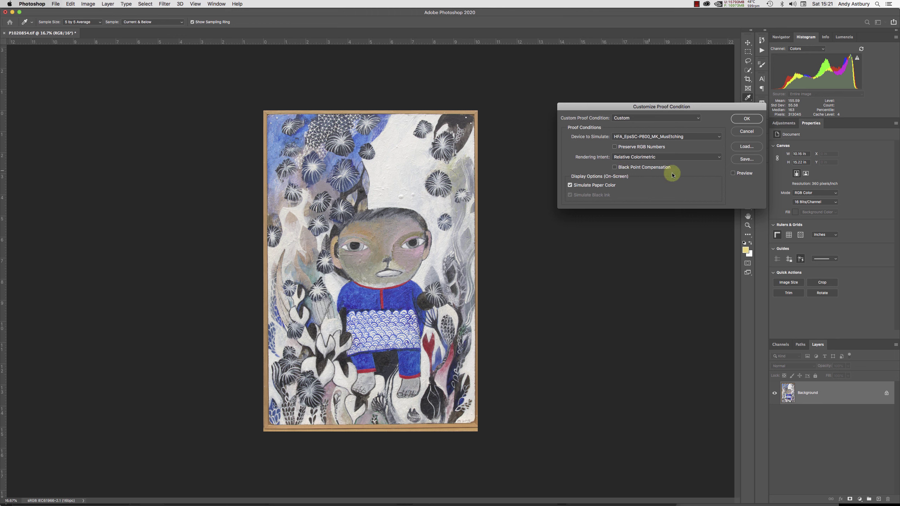
pyautogui.click(733, 173)
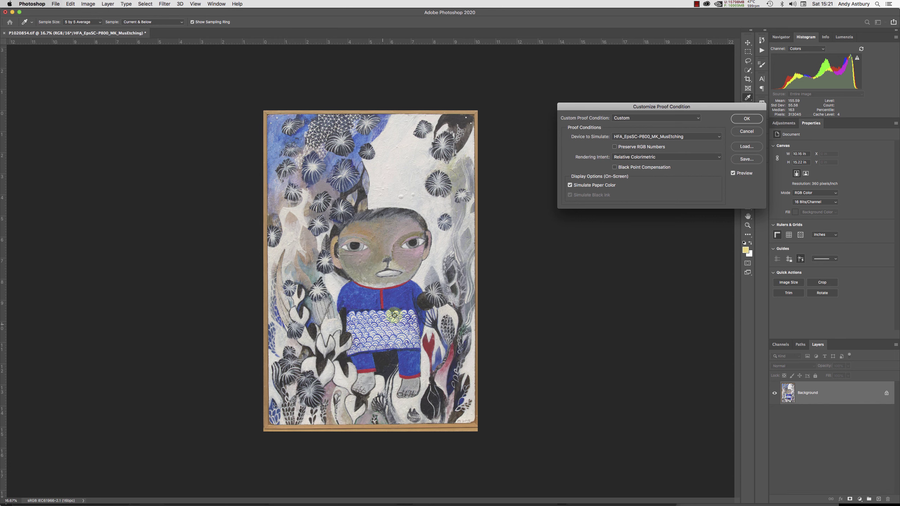
pyautogui.click(615, 167)
pyautogui.click(615, 167)
pyautogui.click(615, 168)
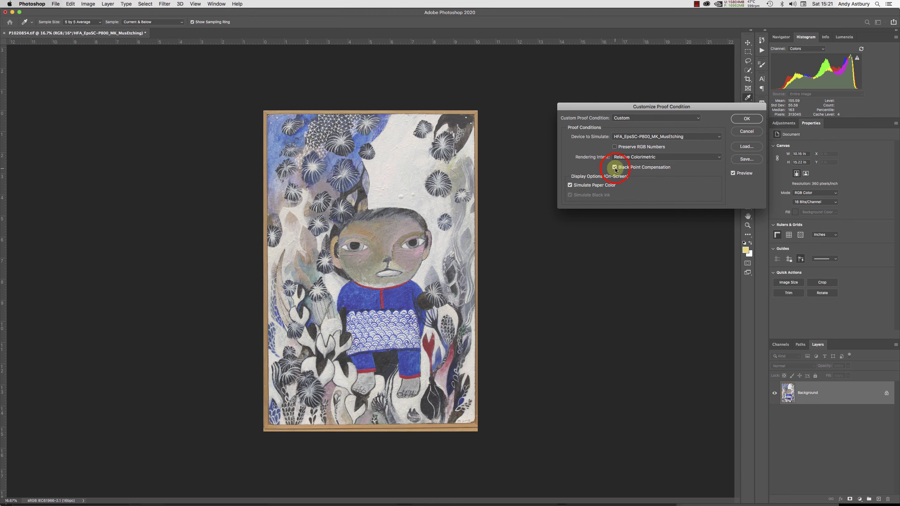
pyautogui.click(615, 168)
pyautogui.click(615, 168)
pyautogui.click(615, 169)
pyautogui.click(615, 168)
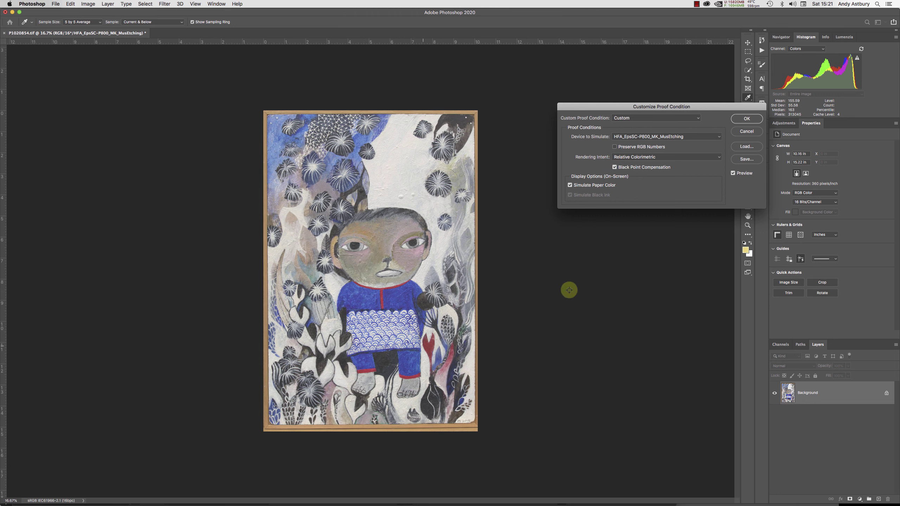
pyautogui.click(615, 168)
pyautogui.click(615, 168)
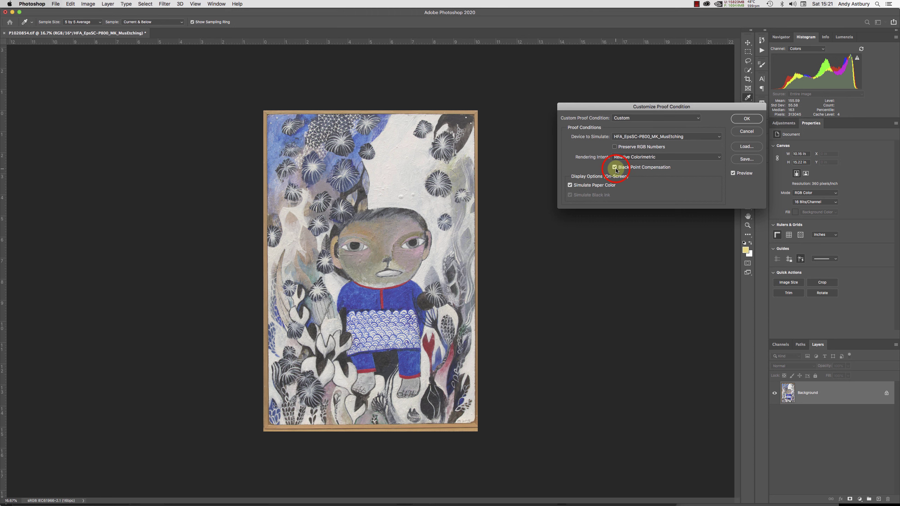
pyautogui.click(615, 168)
pyautogui.click(615, 168)
pyautogui.click(615, 168)
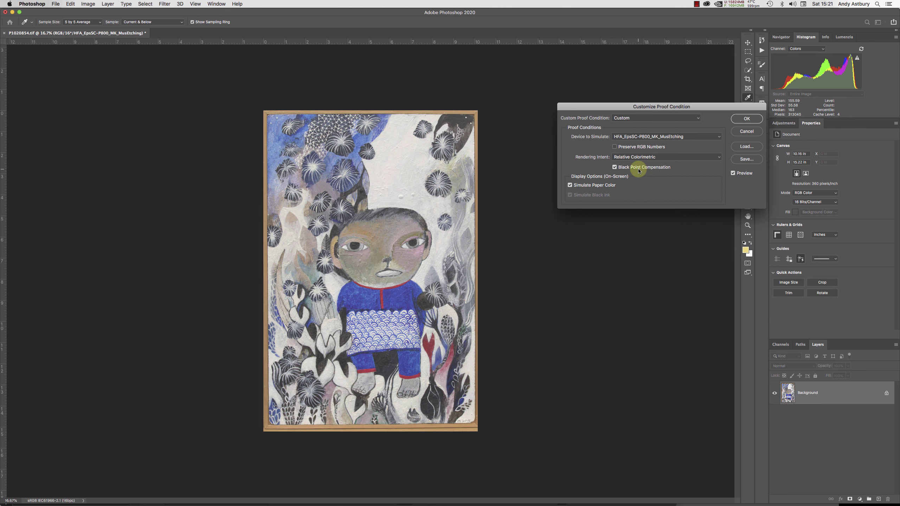
pyautogui.click(746, 120)
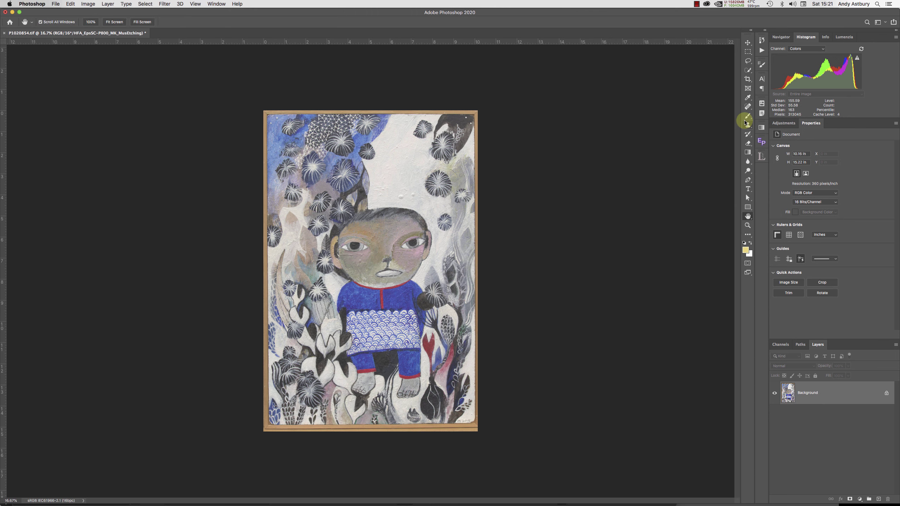
# Duplicate the soft-proofed artwork image and arrange the original and its copy side by side in a 2-up vertical layout.
pyautogui.click(87, 4)
pyautogui.click(102, 103)
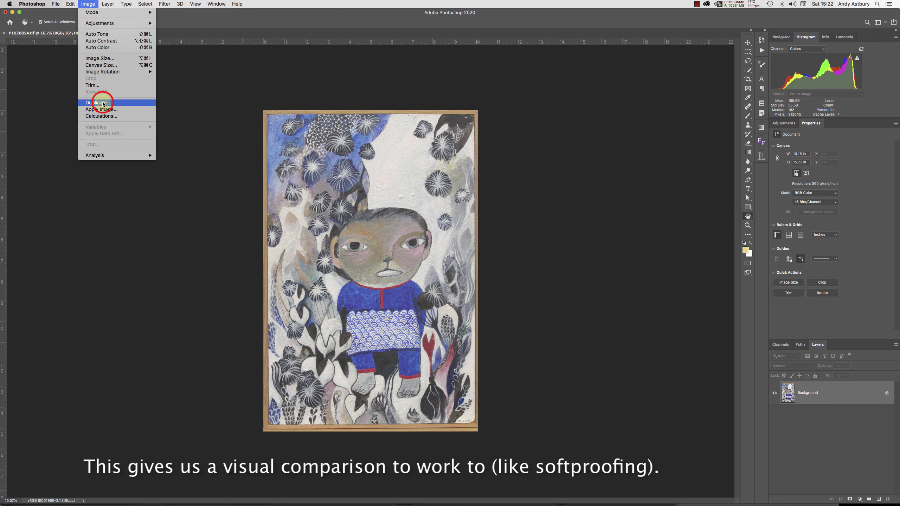
pyautogui.click(513, 242)
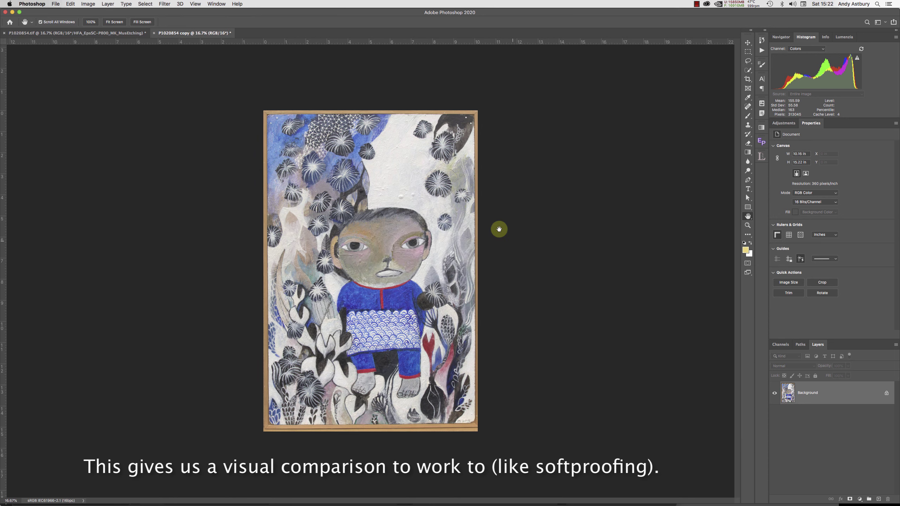
pyautogui.click(194, 4)
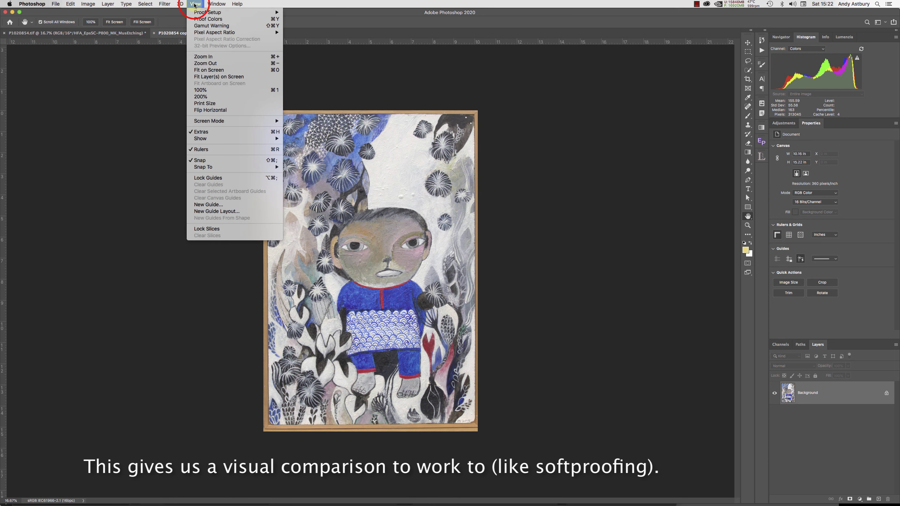
pyautogui.moveTo(200, 15)
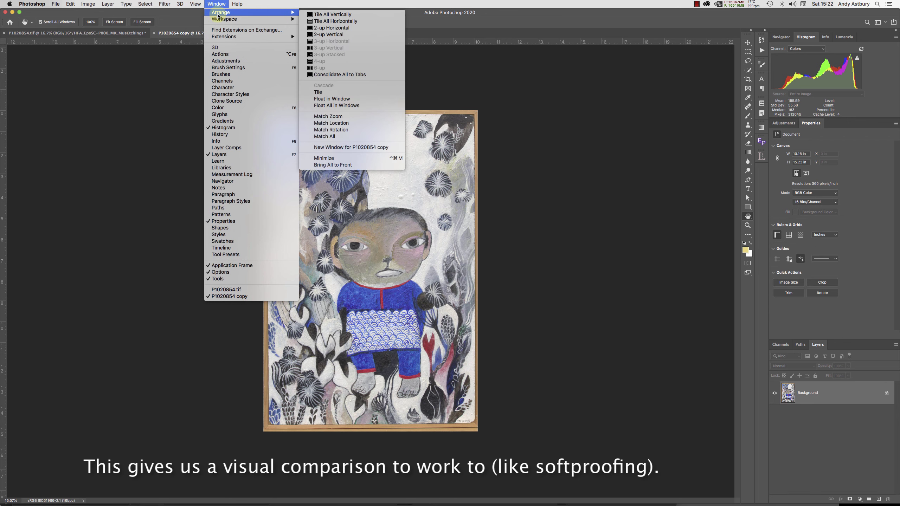
pyautogui.moveTo(290, 18)
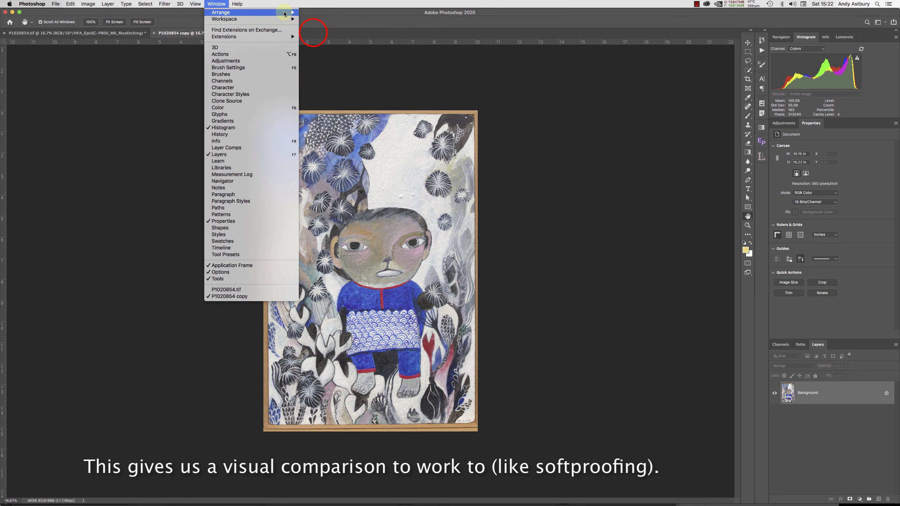
pyautogui.click(314, 34)
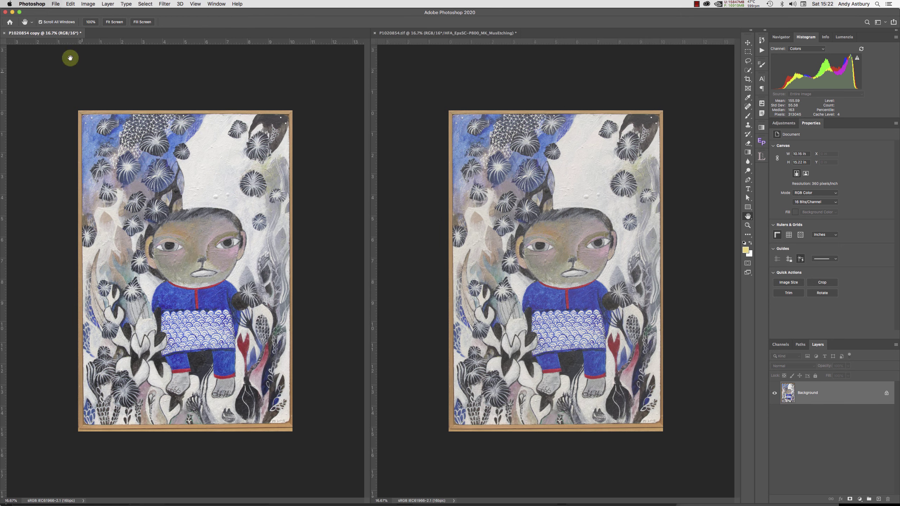
# Check the proof state of the duplicate, and turn on the gamut warning for the soft-proofed P1020854.tif.
pyautogui.click(196, 4)
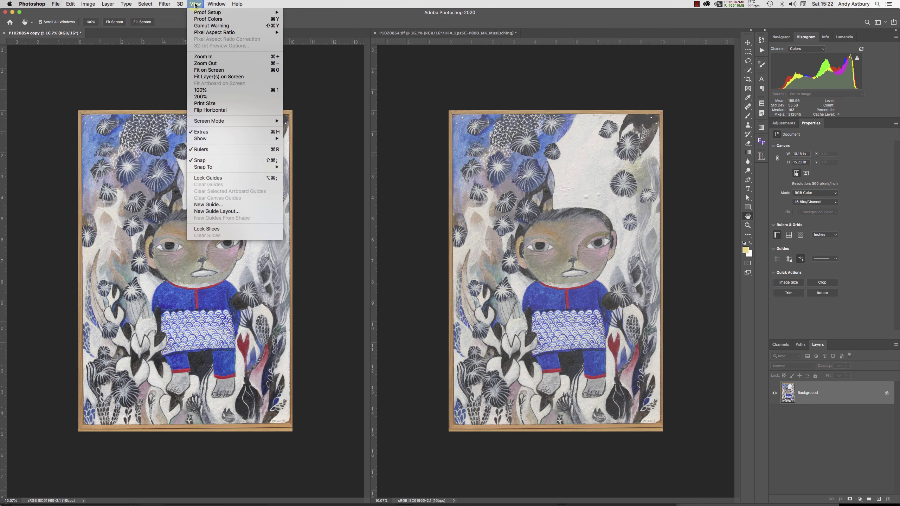
pyautogui.moveTo(196, 14)
pyautogui.click(50, 236)
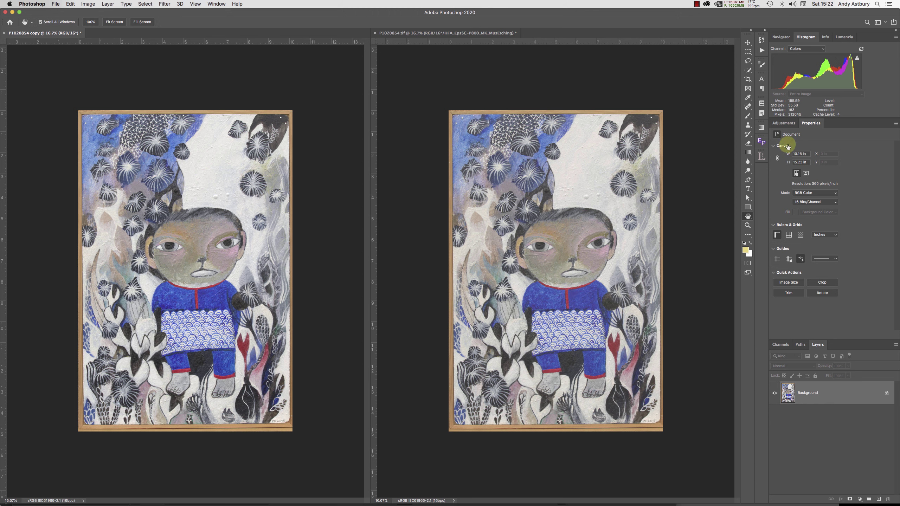
pyautogui.click(415, 35)
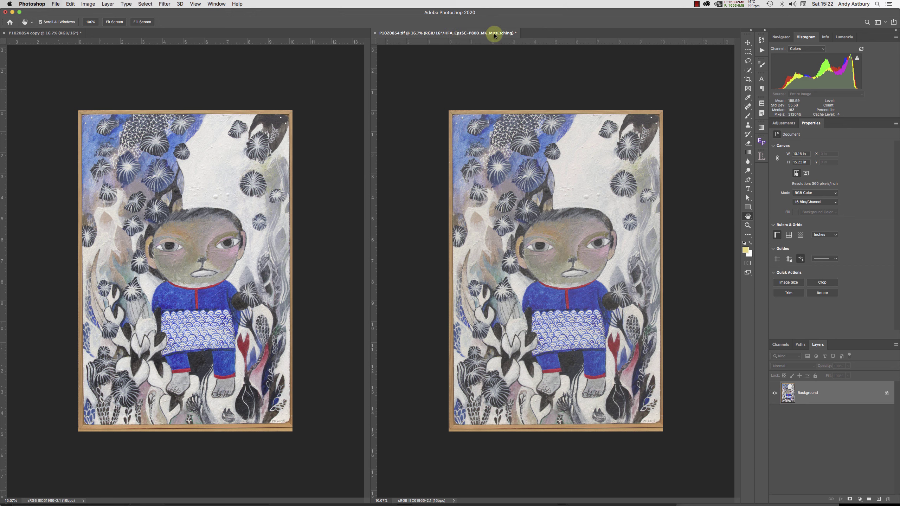
pyautogui.click(197, 4)
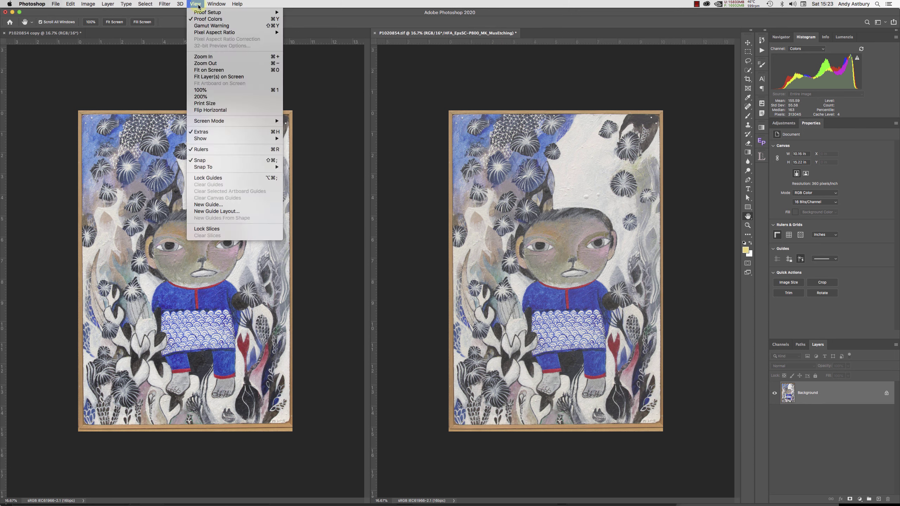
pyautogui.click(197, 26)
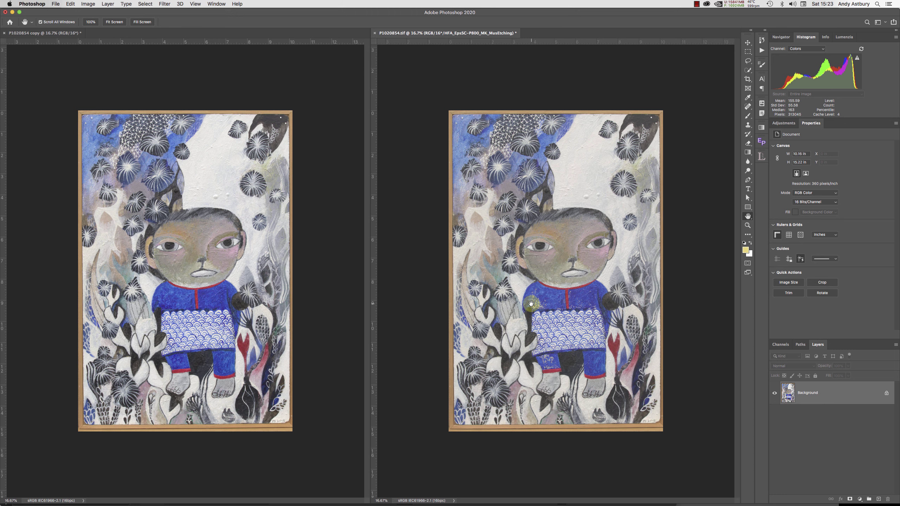
# Add a Curves adjustment layer to P1020854.tif, lifting the shadows and pulling the upper midtones down to an output of about 150.
pyautogui.click(785, 124)
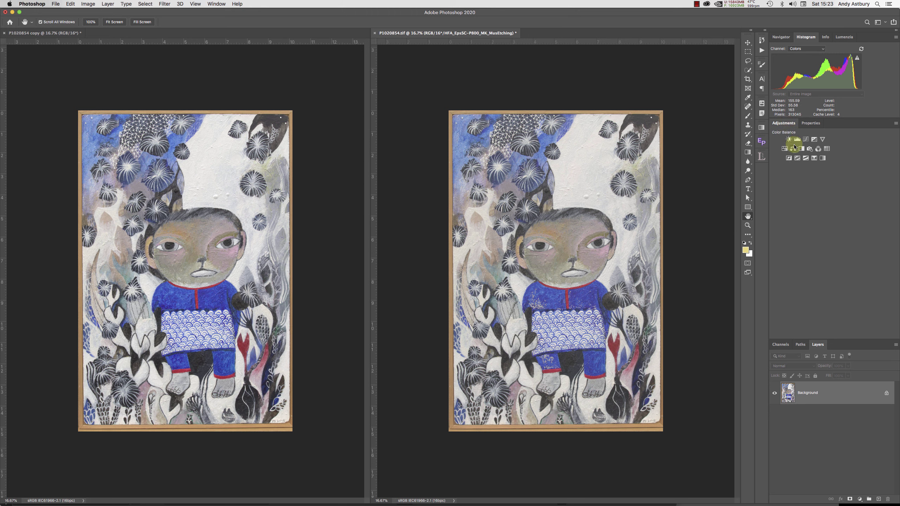
pyautogui.click(806, 140)
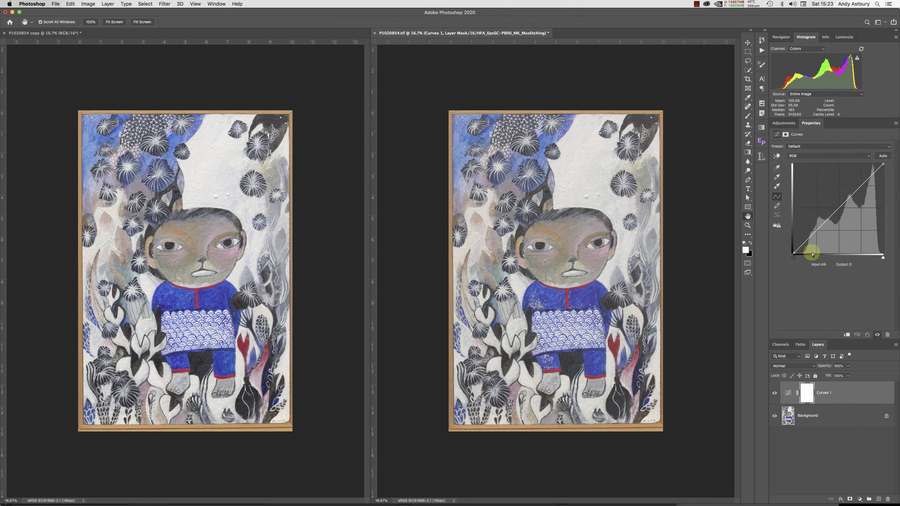
pyautogui.moveTo(813, 254)
pyautogui.mouseDown()
pyautogui.moveTo(817, 241)
pyautogui.moveTo(803, 240)
pyautogui.mouseUp()
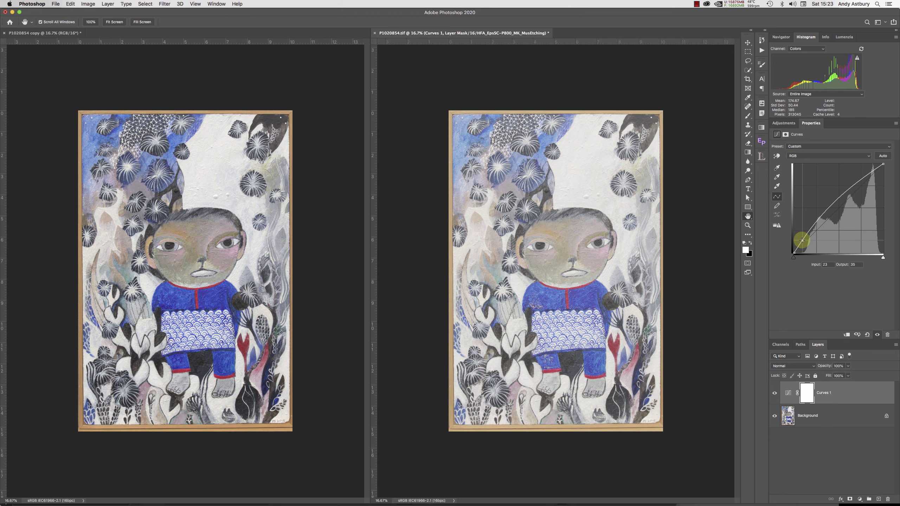
pyautogui.moveTo(803, 240); pyautogui.dragTo(802, 239)
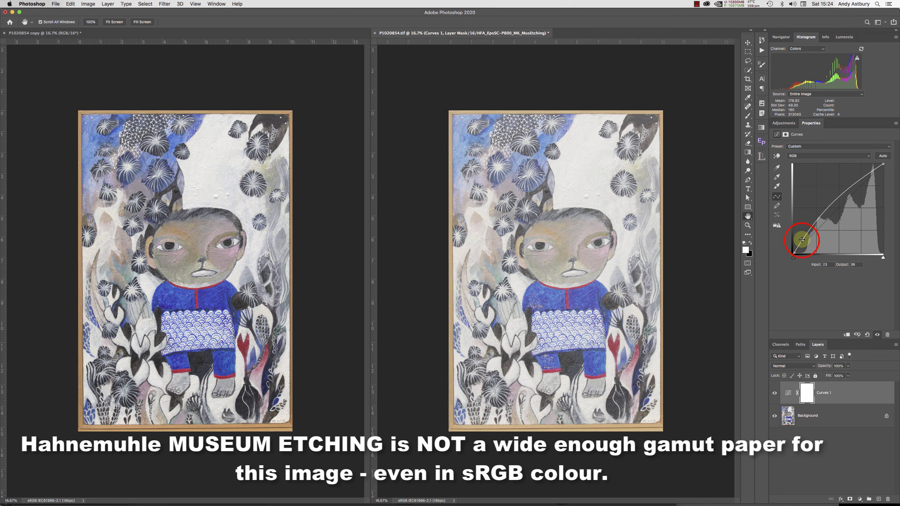
pyautogui.moveTo(802, 241); pyautogui.dragTo(802, 240)
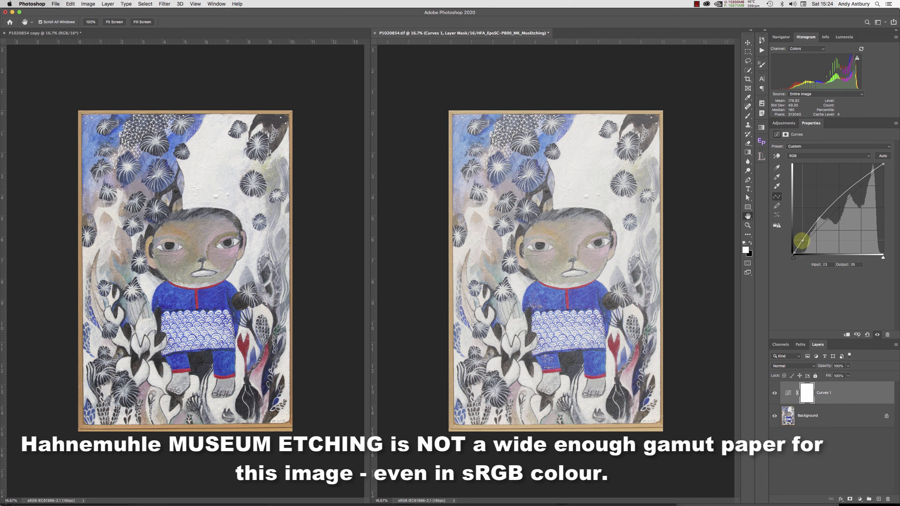
pyautogui.moveTo(840, 187); pyautogui.dragTo(846, 200)
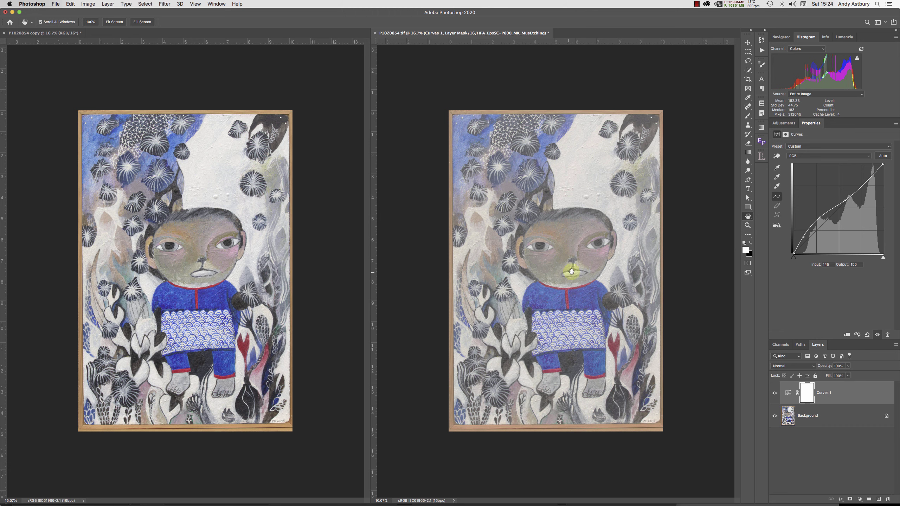
# Add a second Curves adjustment layer that restores contrast, raising the highlights to about 183 and lowering the shadows to an output of 21.
pyautogui.click(778, 125)
pyautogui.click(807, 141)
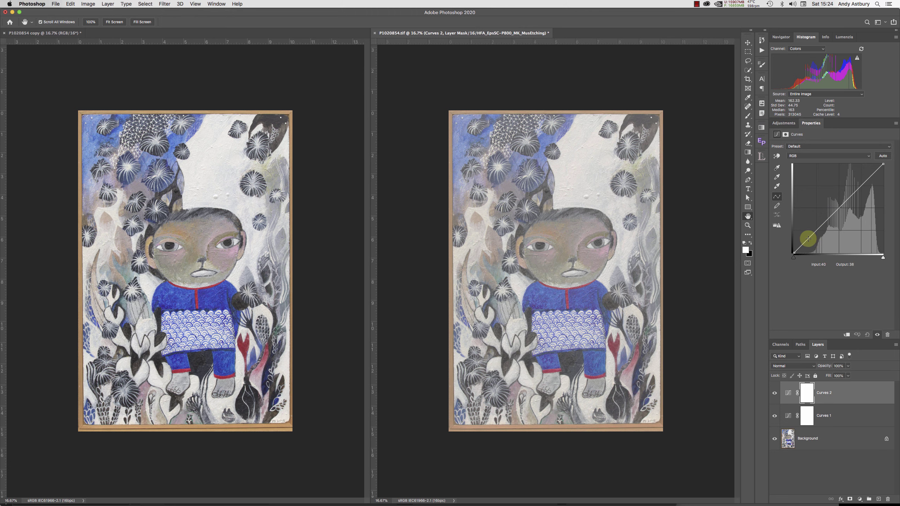
pyautogui.click(808, 239)
pyautogui.moveTo(808, 239); pyautogui.dragTo(808, 242)
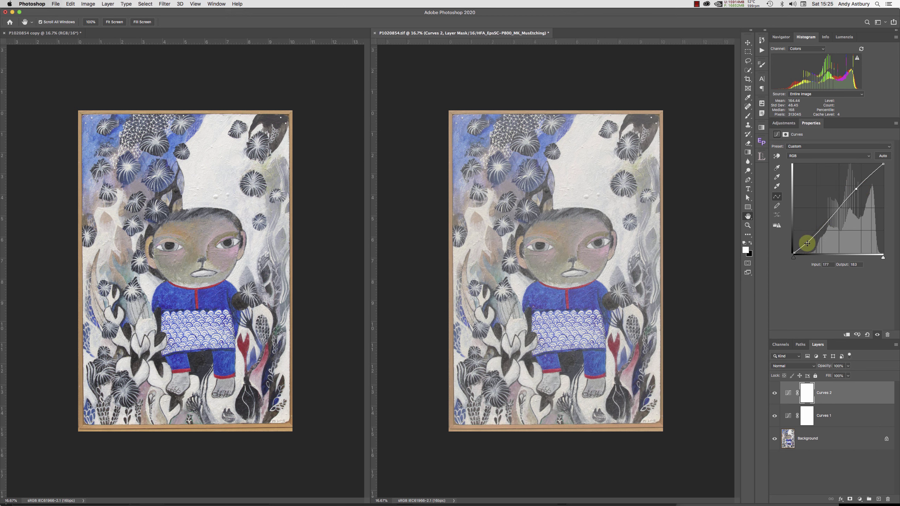
pyautogui.moveTo(807, 244); pyautogui.dragTo(807, 245)
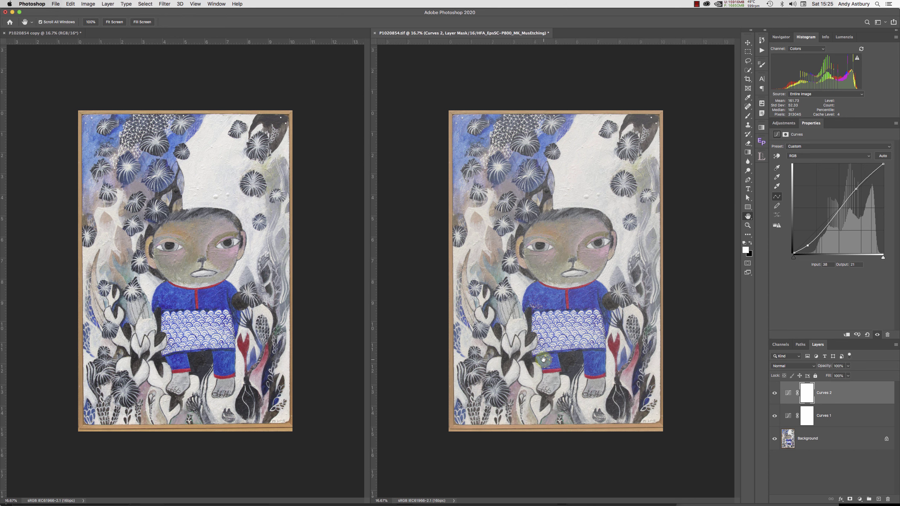
# Compare the proof with both Curves layers hidden and shown, and move the black point of the upper Curves layer to input 12.
pyautogui.click(775, 416)
pyautogui.moveTo(775, 416); pyautogui.dragTo(774, 394)
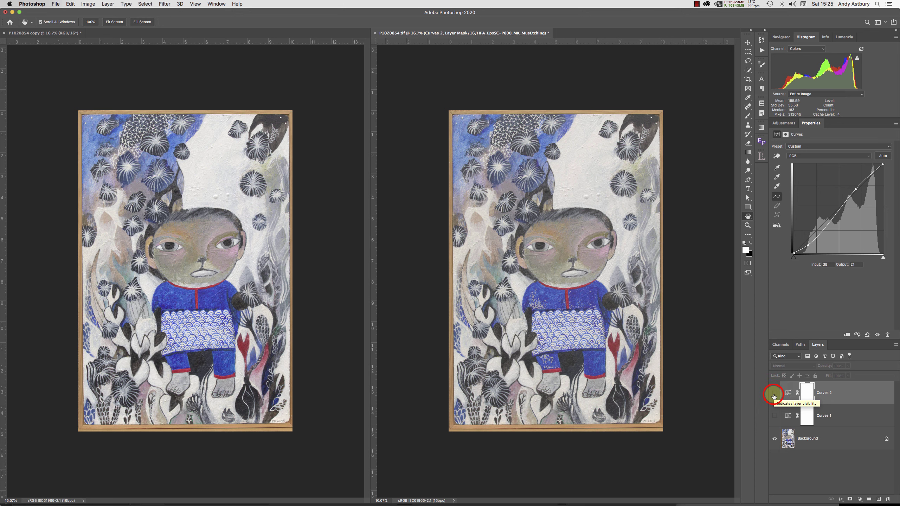
pyautogui.click(774, 394)
pyautogui.click(775, 411)
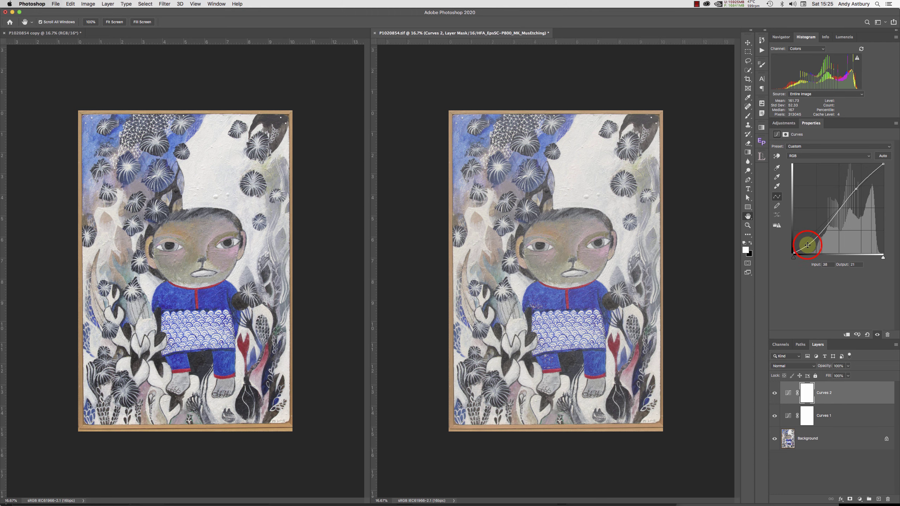
pyautogui.moveTo(808, 245); pyautogui.dragTo(798, 262)
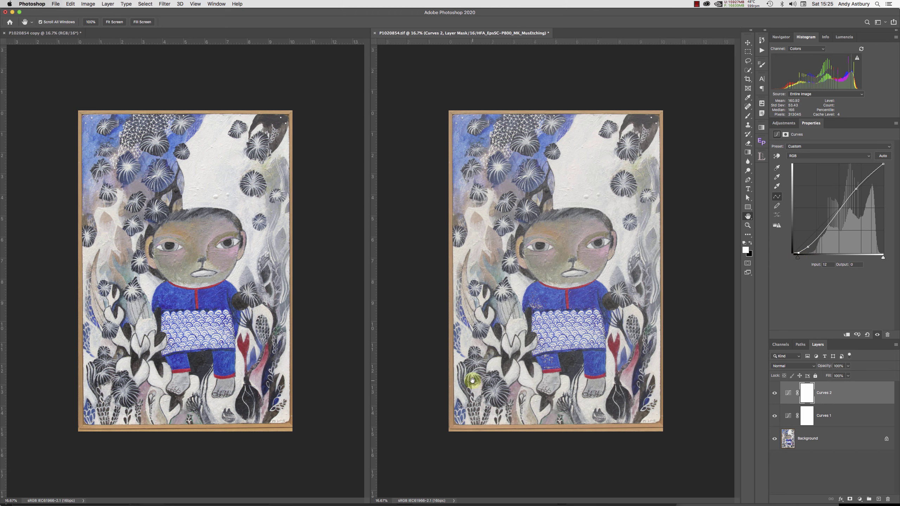
# Compare the proof with and without the two Curves corrections against the reference copy, and leave both Curves layers hidden.
pyautogui.click(774, 415)
pyautogui.click(775, 398)
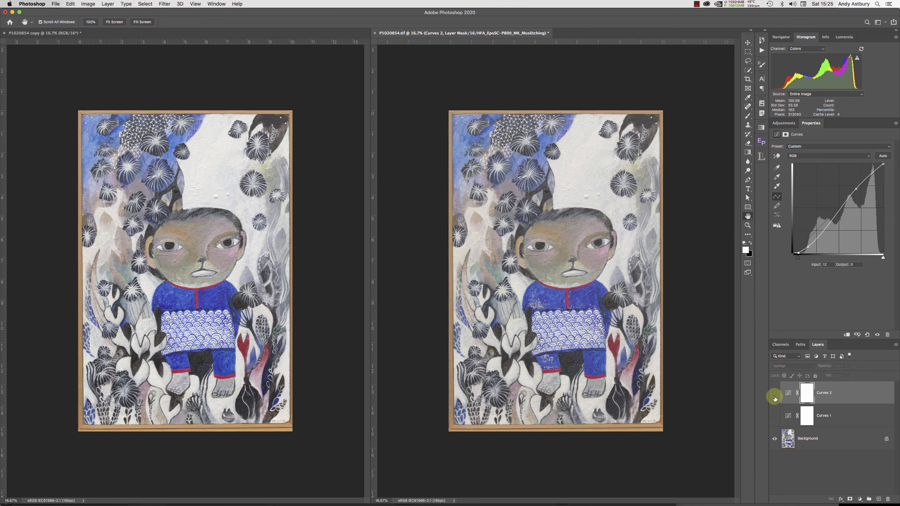
pyautogui.click(775, 394)
pyautogui.click(774, 415)
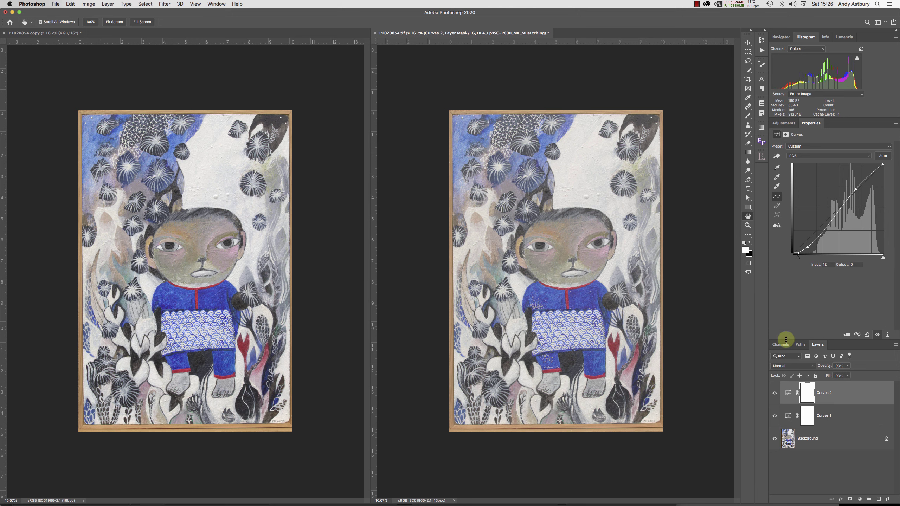
pyautogui.click(774, 392)
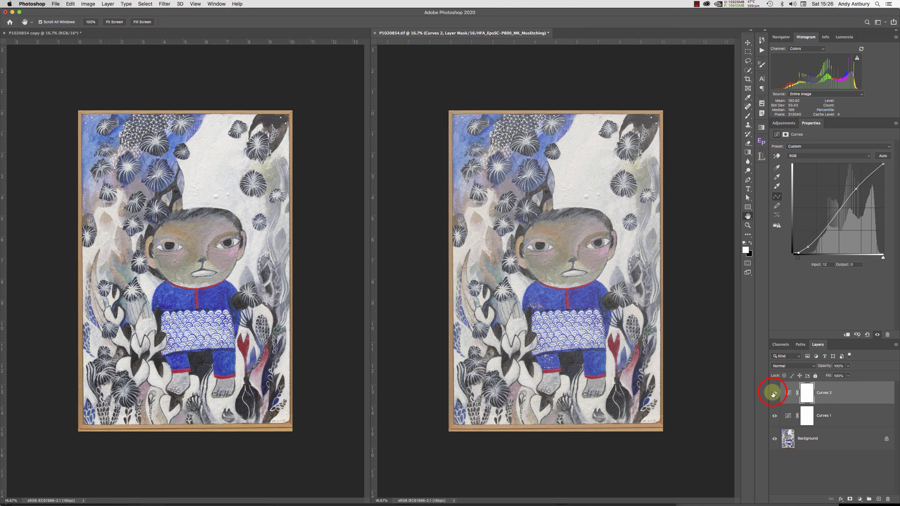
pyautogui.moveTo(774, 392); pyautogui.dragTo(774, 416)
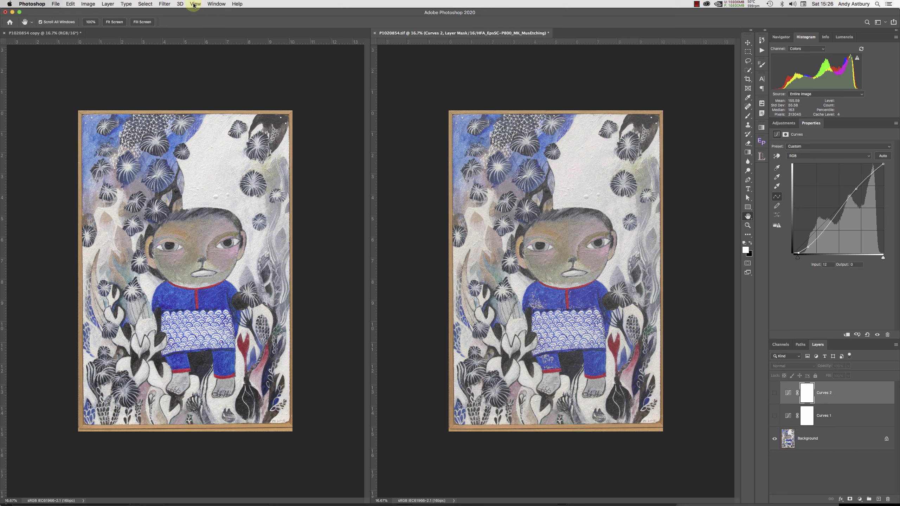
# Change the custom proof condition's simulated device to HFAPhoto_Eps4800_PK_HahnemuehlePhotoSilkBaryta310, moving the settings dialog clear of the proofed artwork.
pyautogui.click(217, 4)
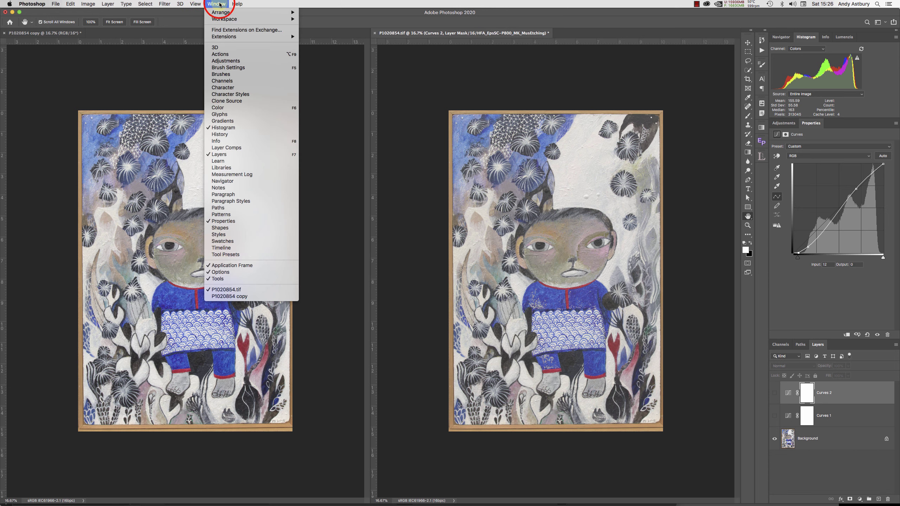
pyautogui.moveTo(195, 3)
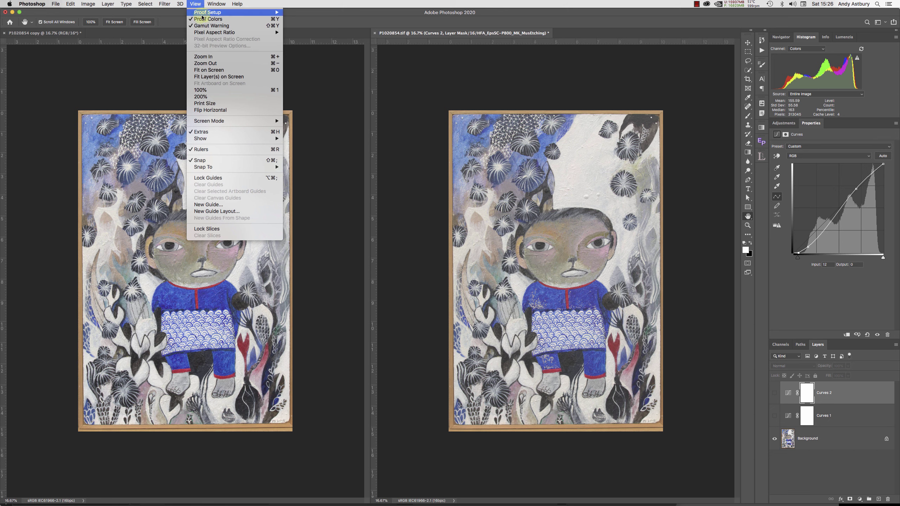
pyautogui.moveTo(201, 32)
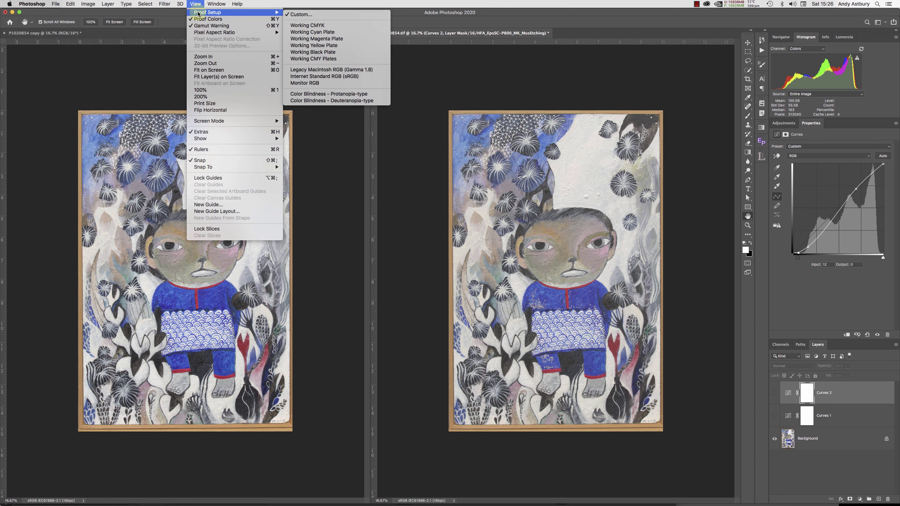
pyautogui.click(290, 14)
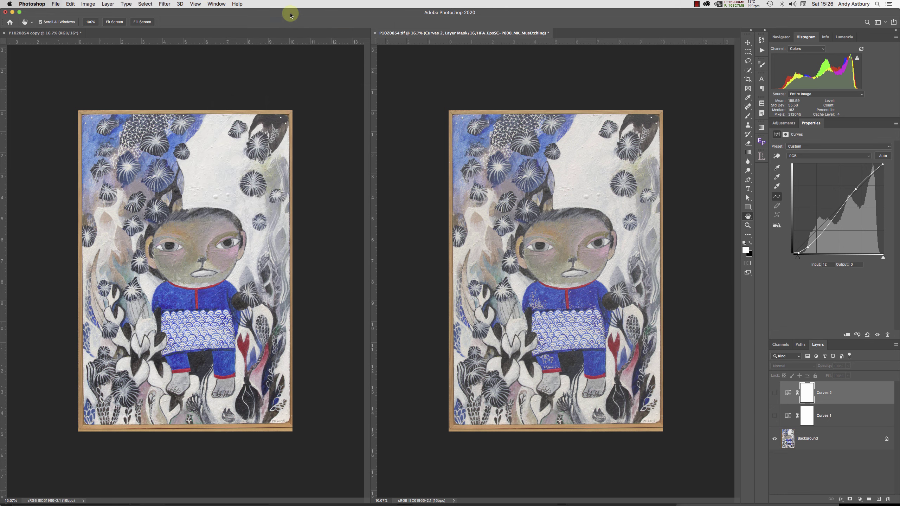
pyautogui.click(625, 106)
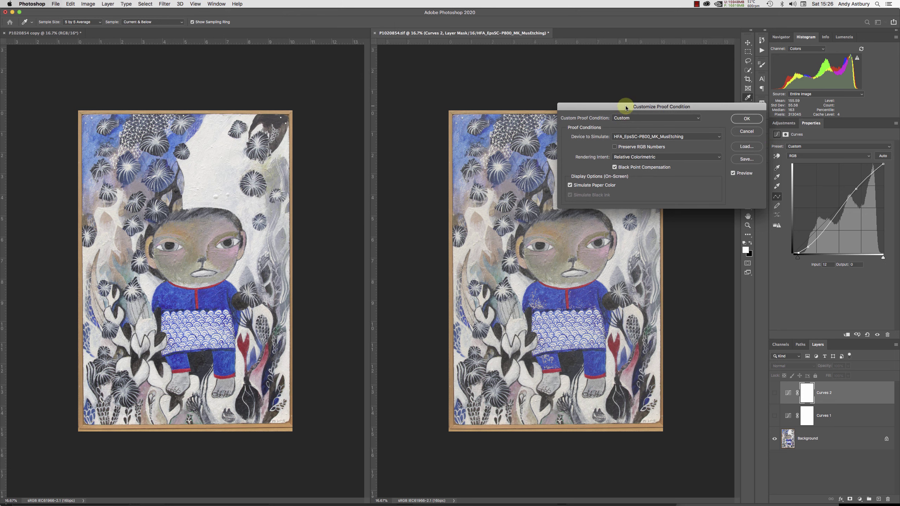
pyautogui.moveTo(626, 107); pyautogui.dragTo(286, 138)
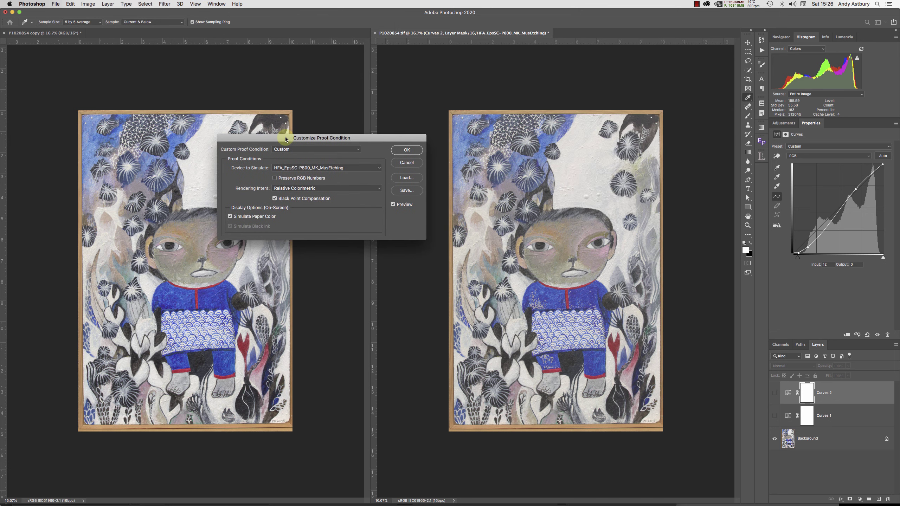
pyautogui.click(329, 168)
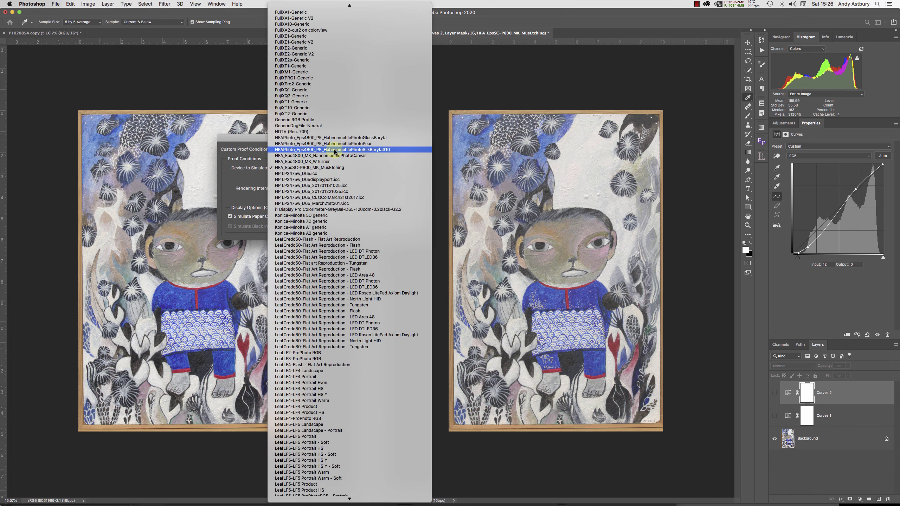
pyautogui.click(334, 152)
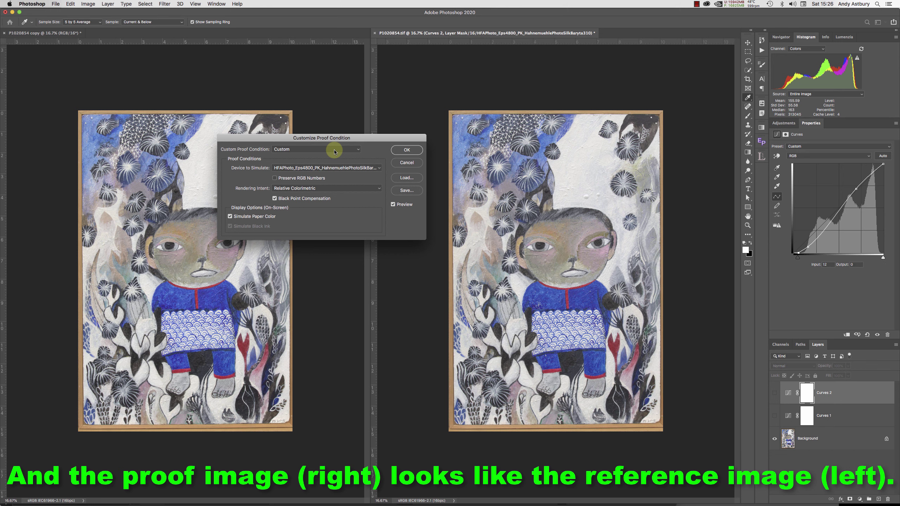
# Preview the proof with the HFAPhoto_Eps4800_PK_HahnemuehlePhotoPear and HFAPhoto_Eps4800_PK_HahnemuehlePhotoGlossBaryta profiles, and return to HFAPhoto_Eps4800_PK_HahnemuehlePhotoSilkBaryta310.
pyautogui.click(339, 168)
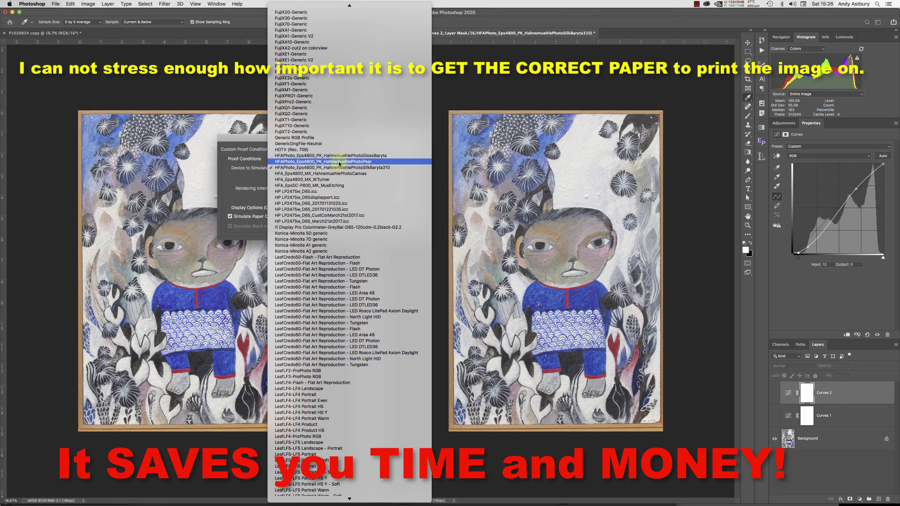
pyautogui.click(339, 161)
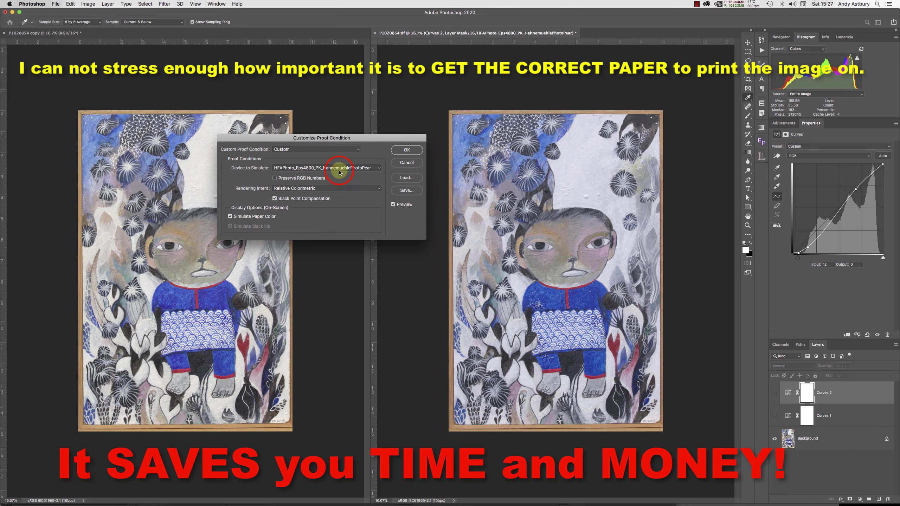
pyautogui.click(339, 172)
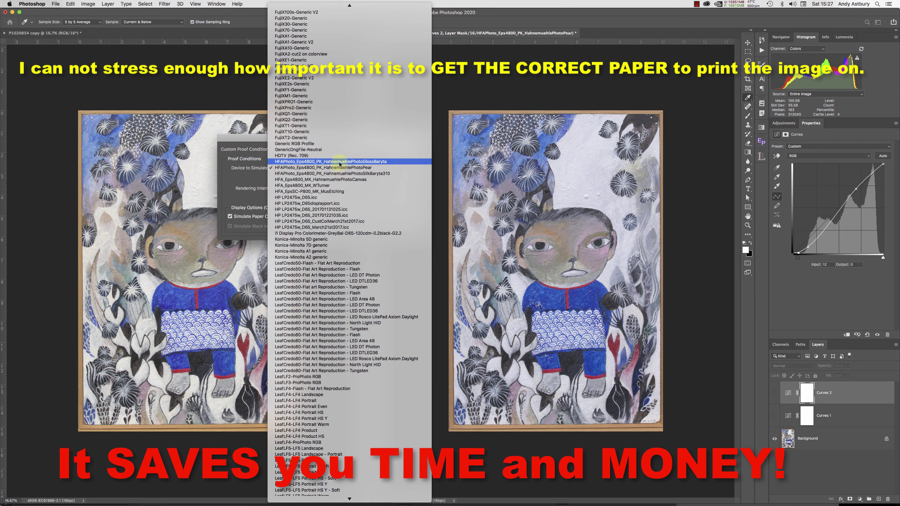
pyautogui.click(339, 162)
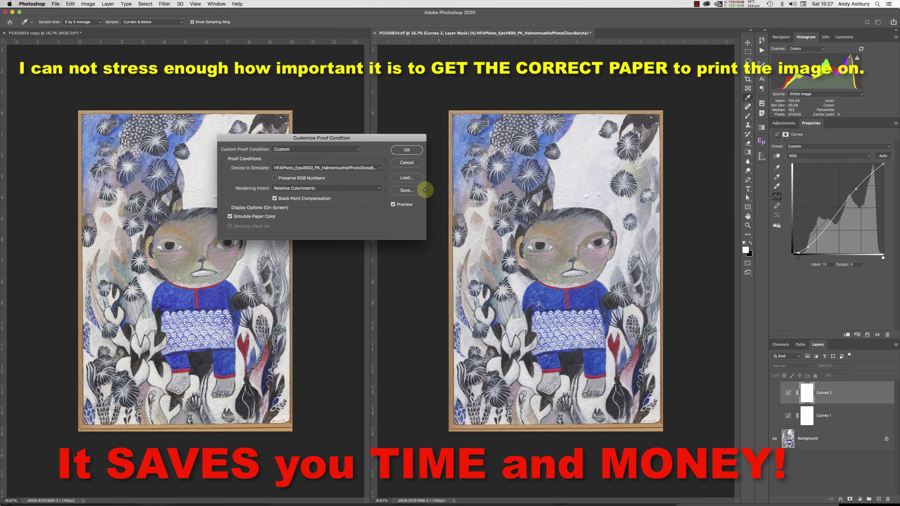
pyautogui.click(376, 168)
pyautogui.click(369, 179)
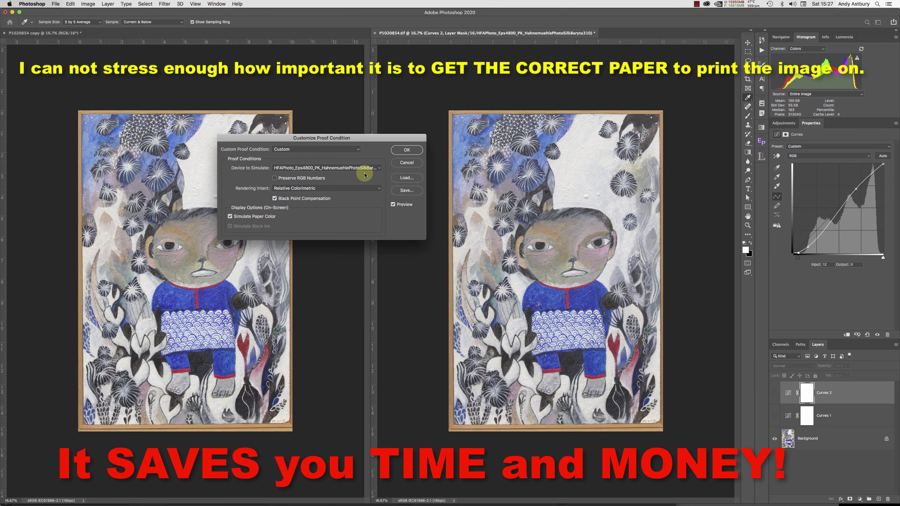
# Apply HFA_EpsSC-P800_MK_MusEtching as the simulated proofing device, and show both Curves layers.
pyautogui.click(376, 168)
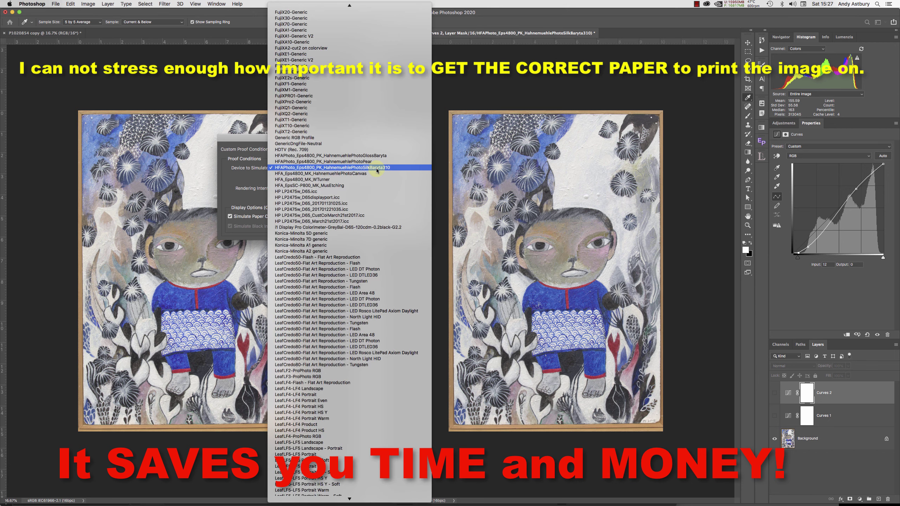
pyautogui.click(327, 186)
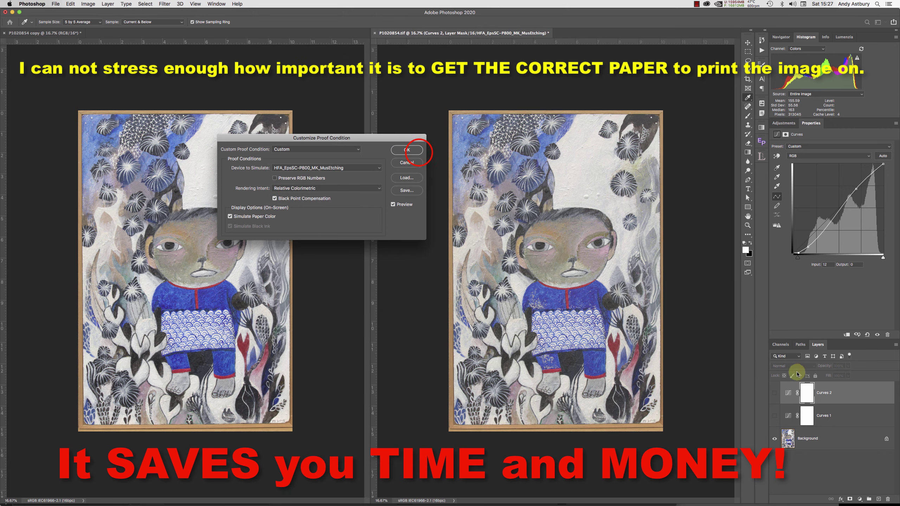
pyautogui.click(407, 151)
pyautogui.press('h')
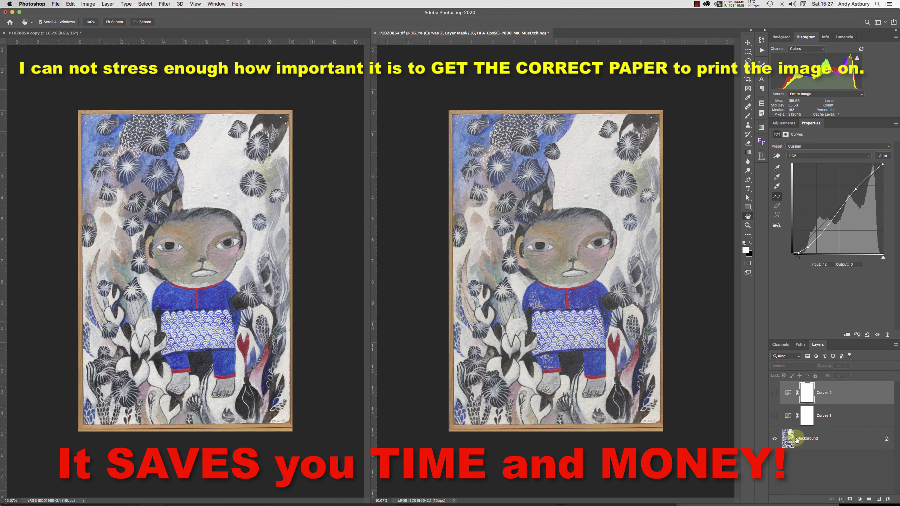
pyautogui.click(775, 416)
pyautogui.click(774, 393)
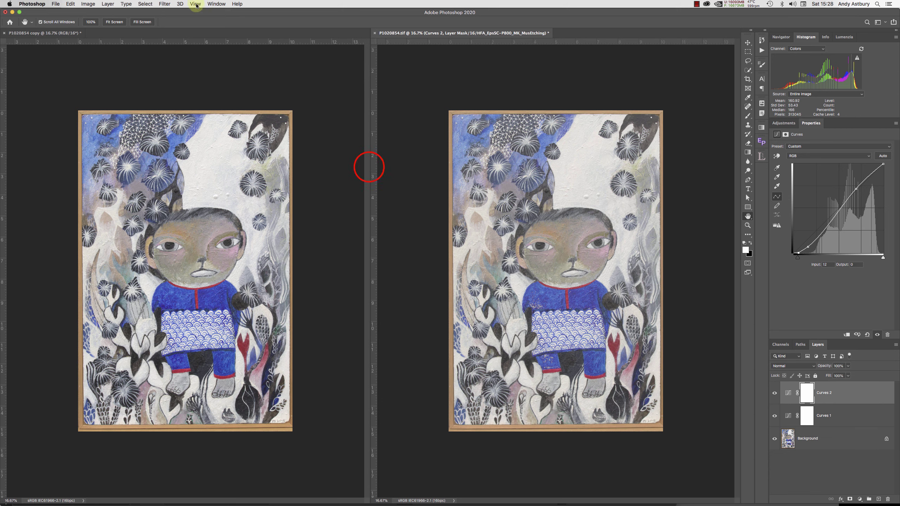
# Set the custom proof condition's simulated device to HFAPhoto_Eps4800_PK_HahnemuehlePhotoSilkBaryta310, and hide both Curves layers.
pyautogui.click(368, 167)
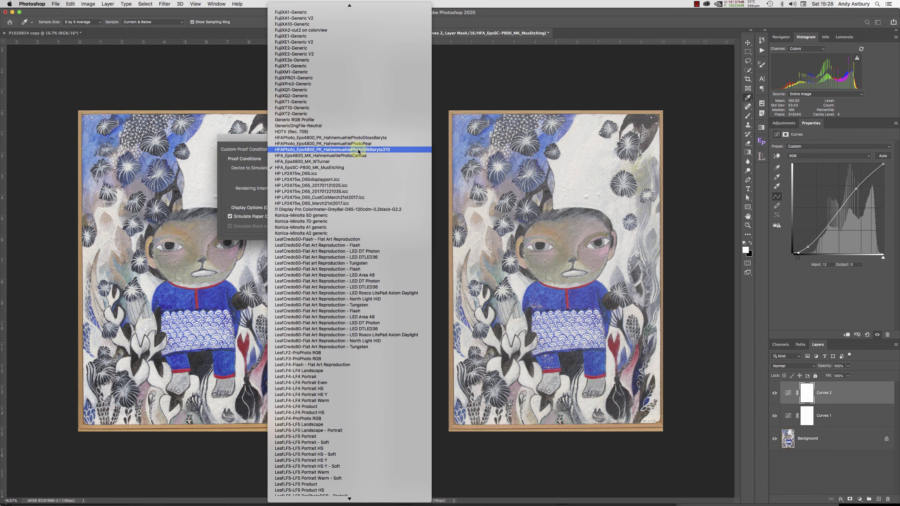
pyautogui.click(358, 150)
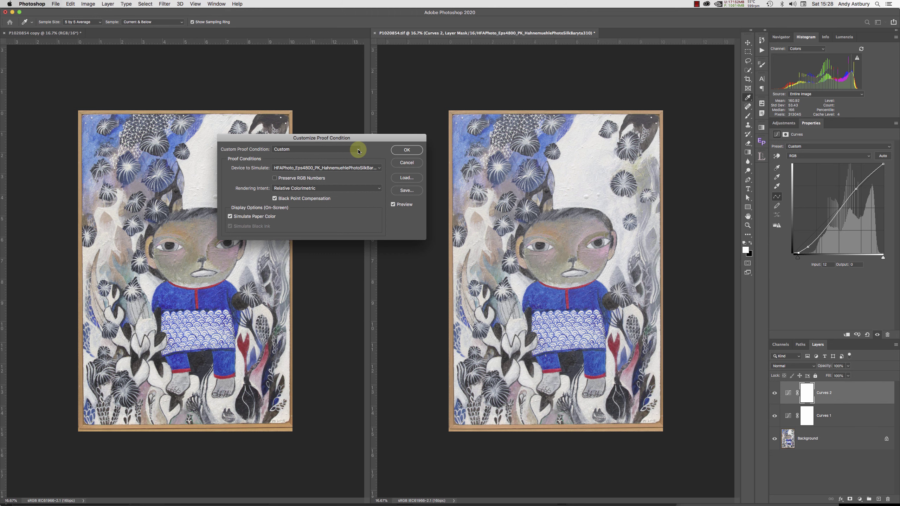
pyautogui.click(408, 151)
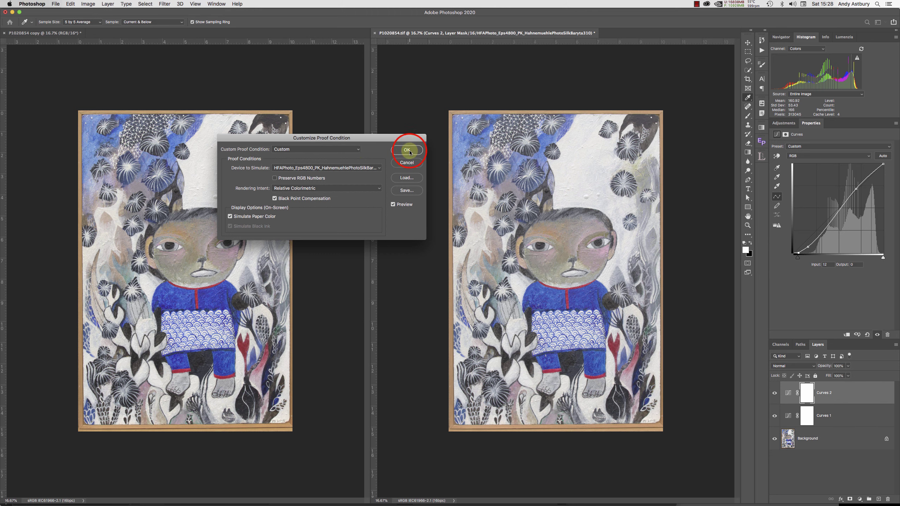
pyautogui.press('h')
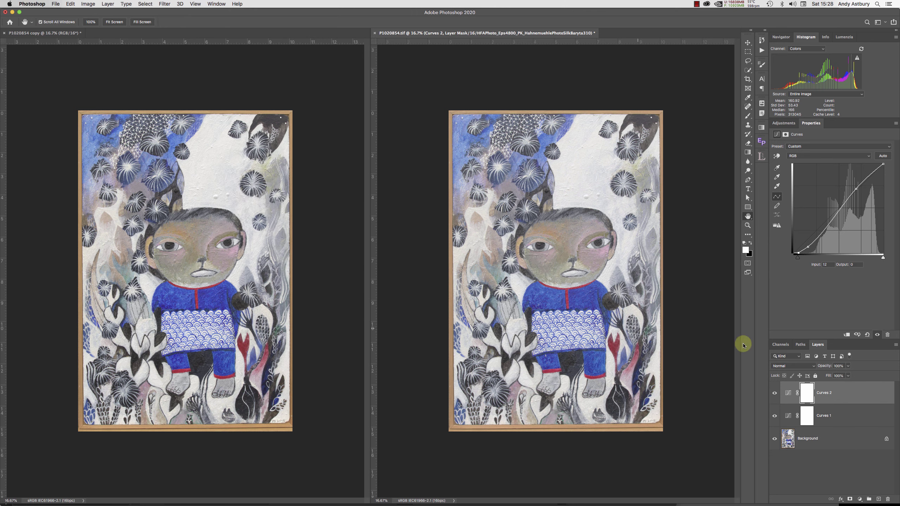
pyautogui.click(774, 393)
pyautogui.click(775, 415)
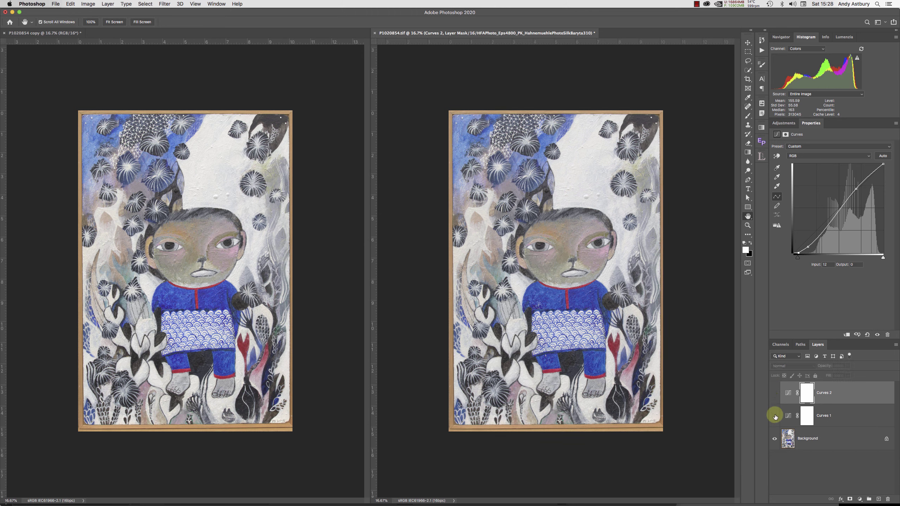